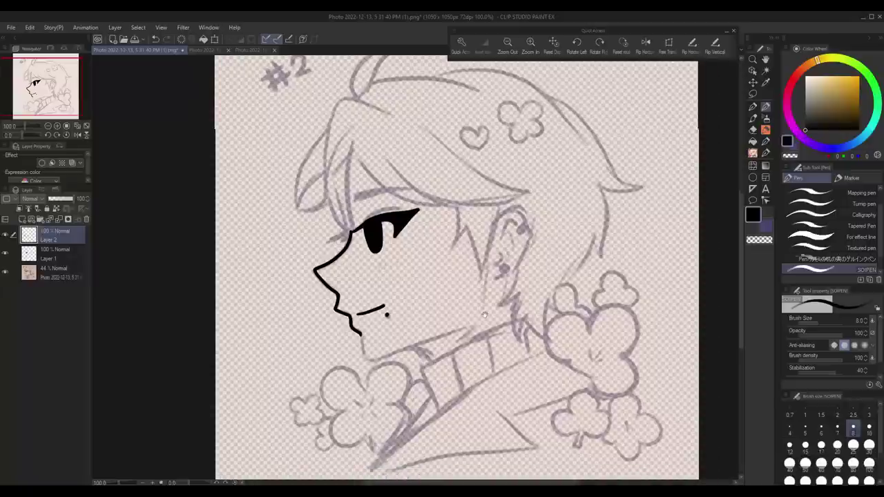
# Ink the jawline, the short neck line and the front bangs around the eye over the sketch in black
pyautogui.moveTo(334, 318)
pyautogui.mouseDown()
pyautogui.moveTo(358, 347)
pyautogui.moveTo(439, 311)
pyautogui.mouseUp()
pyautogui.moveTo(367, 266); pyautogui.dragTo(410, 243)
pyautogui.moveTo(335, 211); pyautogui.dragTo(361, 275)
pyautogui.moveTo(358, 253); pyautogui.dragTo(372, 276)
pyautogui.moveTo(355, 179); pyautogui.dragTo(366, 257)
pyautogui.moveTo(449, 290); pyautogui.dragTo(384, 259)
pyautogui.moveTo(299, 158); pyautogui.dragTo(398, 215)
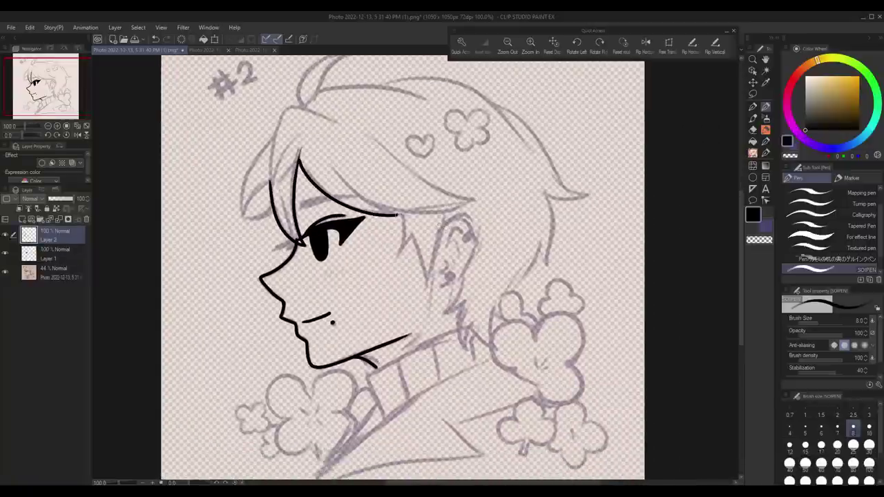
pyautogui.moveTo(336, 162); pyautogui.dragTo(406, 207)
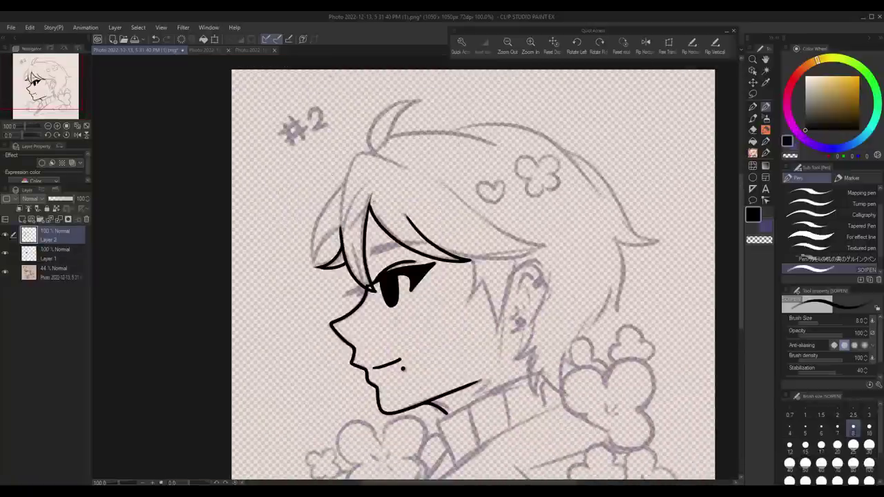
# Ink the lashes in front of the eye and a thick eyebrow on Layer 1
pyautogui.moveTo(456, 276); pyautogui.dragTo(439, 266)
pyautogui.click(48, 254)
pyautogui.moveTo(331, 283); pyautogui.dragTo(350, 276)
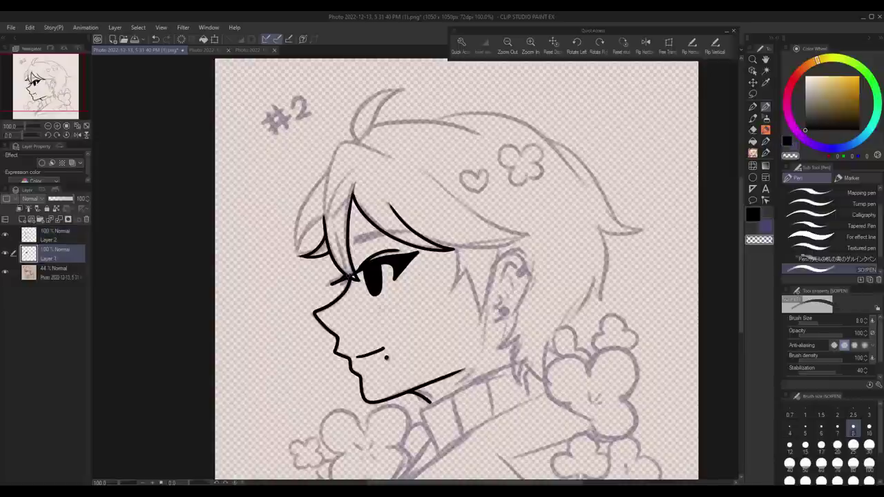
pyautogui.moveTo(417, 230); pyautogui.dragTo(354, 242)
# Ink the side fringe with its pointed sideburn, and the ear with its two round earrings, on Layer 2
pyautogui.click(49, 235)
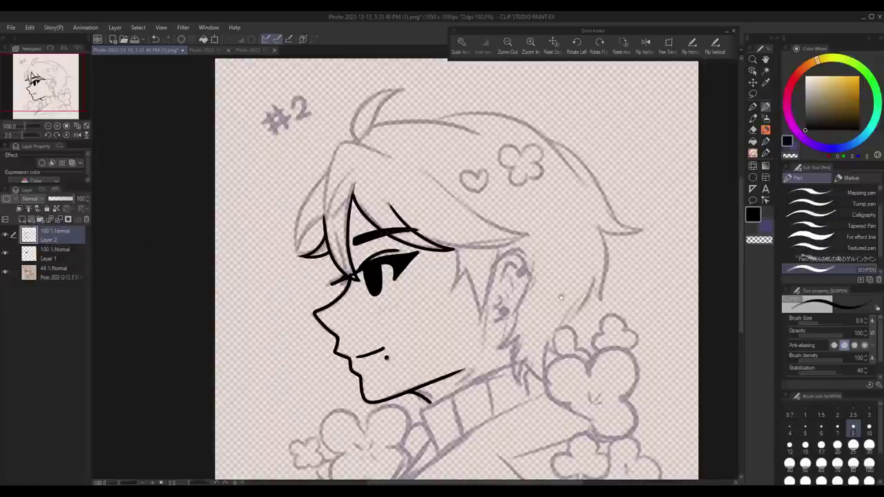
pyautogui.moveTo(456, 277); pyautogui.dragTo(402, 235)
pyautogui.moveTo(377, 212); pyautogui.dragTo(483, 196)
pyautogui.moveTo(388, 152); pyautogui.dragTo(478, 199)
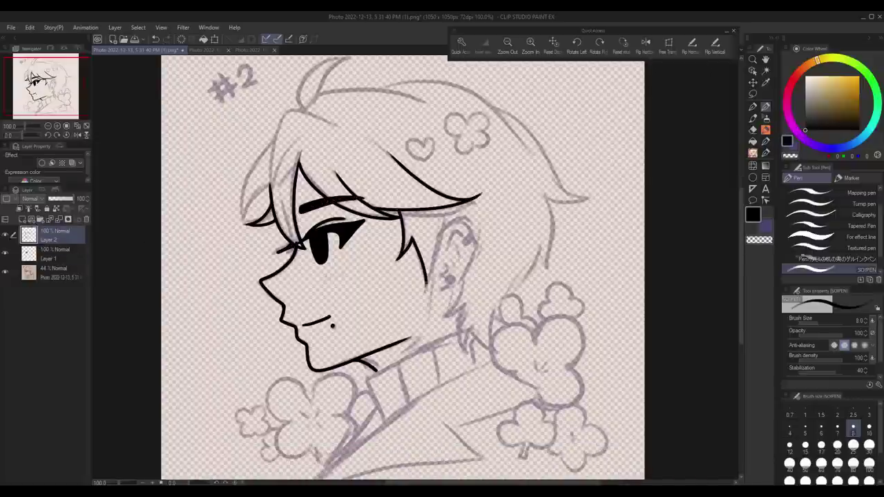
pyautogui.moveTo(474, 264); pyautogui.dragTo(442, 289)
pyautogui.moveTo(448, 261); pyautogui.dragTo(443, 277)
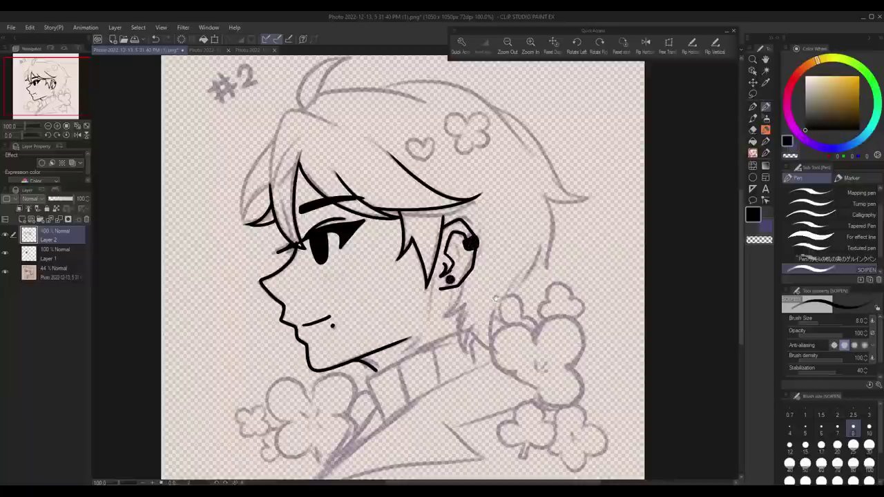
# Ink the jagged hair strands behind the ear and at the nape, and the back outline of the hair
pyautogui.moveTo(496, 299); pyautogui.dragTo(478, 255)
pyautogui.moveTo(483, 291); pyautogui.dragTo(452, 270)
pyautogui.moveTo(408, 250); pyautogui.dragTo(418, 286)
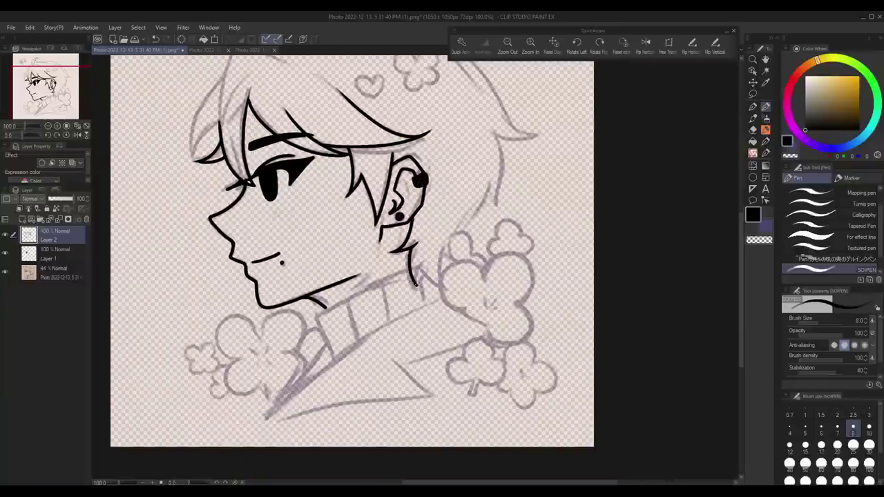
pyautogui.moveTo(504, 190); pyautogui.dragTo(489, 211)
pyautogui.moveTo(387, 207); pyautogui.dragTo(380, 318)
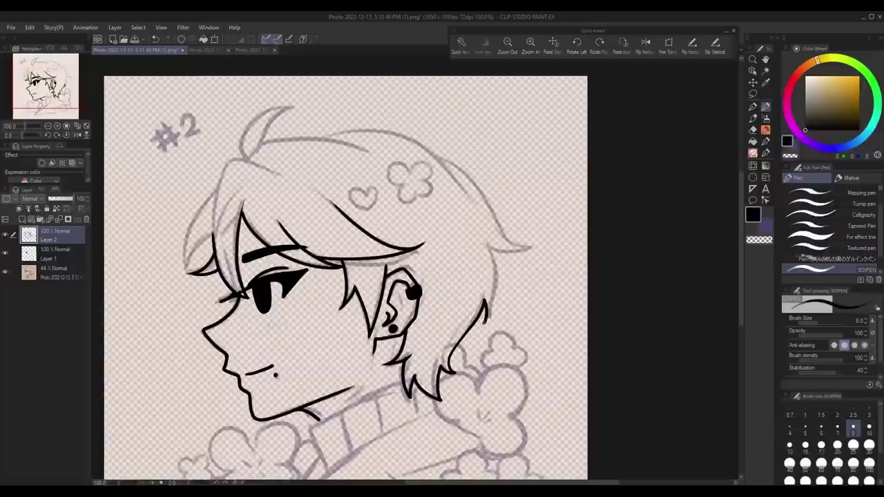
pyautogui.moveTo(496, 250); pyautogui.dragTo(484, 325)
# Ink the forehead hair outline and the crown down to its flicked tip, with the curved cowlick on top
pyautogui.moveTo(266, 165)
pyautogui.mouseDown()
pyautogui.moveTo(211, 211)
pyautogui.moveTo(176, 268)
pyautogui.mouseUp()
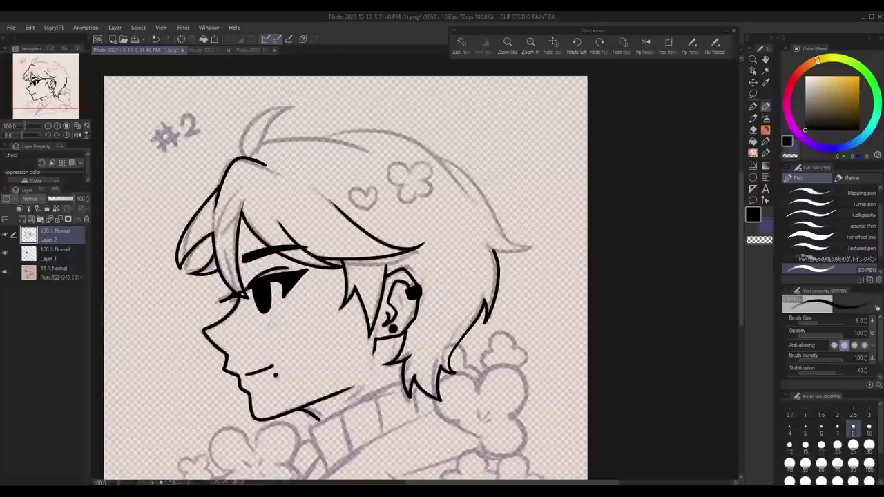
pyautogui.moveTo(523, 311); pyautogui.dragTo(490, 320)
pyautogui.moveTo(210, 160)
pyautogui.mouseDown()
pyautogui.moveTo(322, 138)
pyautogui.moveTo(508, 250)
pyautogui.mouseUp()
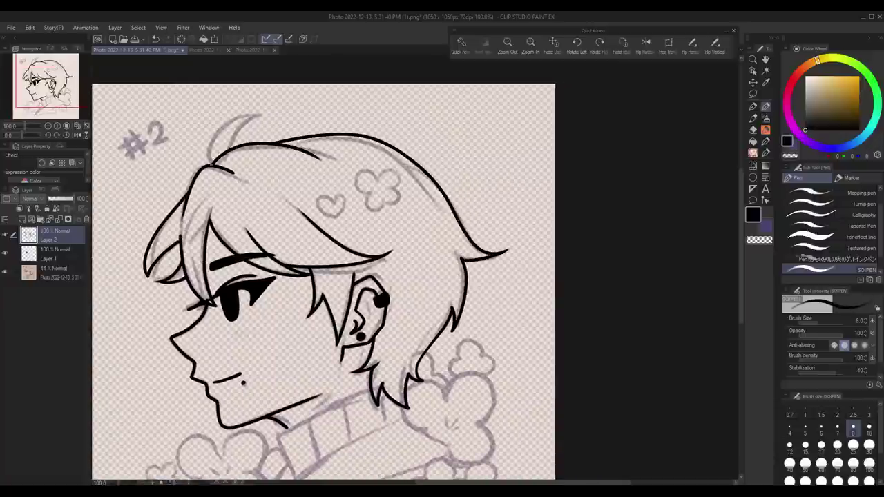
pyautogui.moveTo(209, 153); pyautogui.dragTo(257, 116)
# Ink the ribbed turtleneck collar and the pointed jacket lapel below it
pyautogui.moveTo(346, 311); pyautogui.dragTo(411, 156)
pyautogui.moveTo(352, 271); pyautogui.dragTo(437, 231)
pyautogui.hotkey('ctrl', 'z')
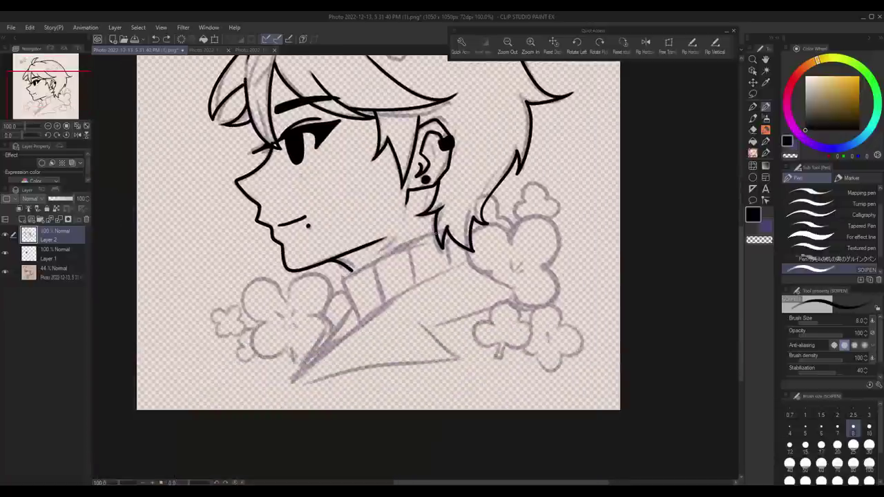
pyautogui.moveTo(349, 269); pyautogui.dragTo(438, 231)
pyautogui.moveTo(344, 274); pyautogui.dragTo(359, 319)
pyautogui.moveTo(472, 261)
pyautogui.mouseDown()
pyautogui.moveTo(291, 385)
pyautogui.moveTo(522, 299)
pyautogui.moveTo(290, 385)
pyautogui.mouseUp()
pyautogui.moveTo(351, 301); pyautogui.dragTo(294, 387)
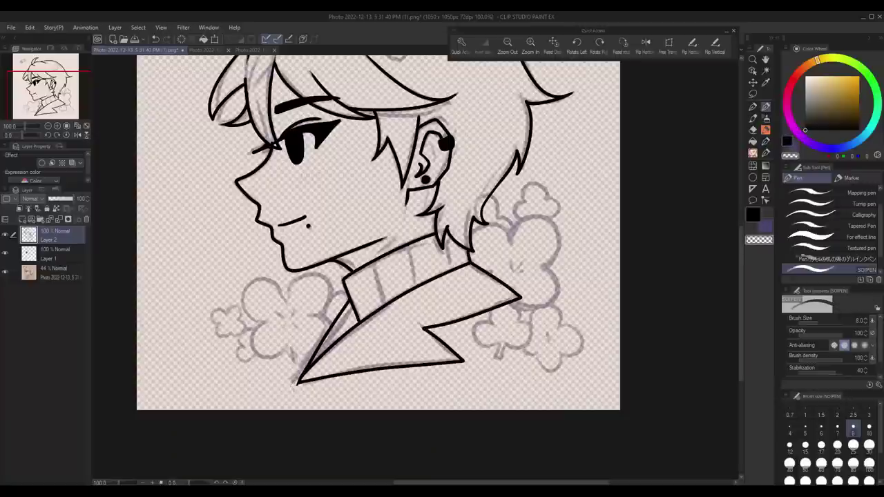
pyautogui.moveTo(377, 285); pyautogui.dragTo(398, 311)
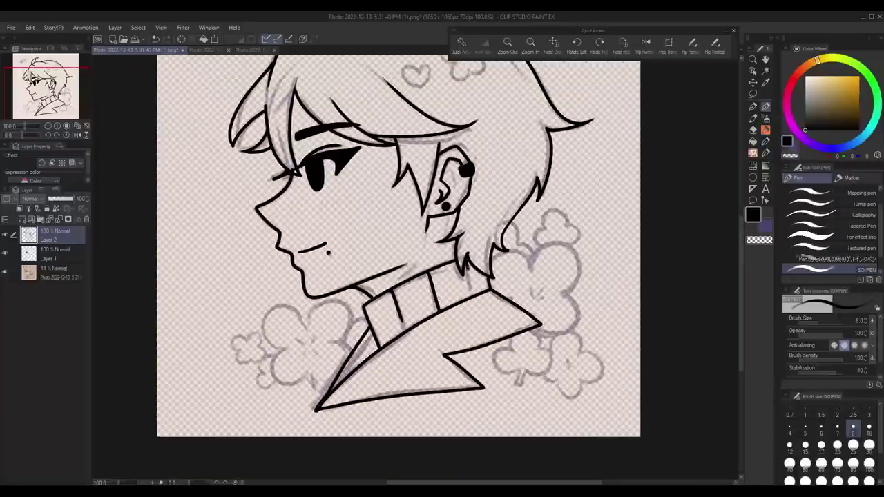
# Ink the large stemmed clover below the chin and the small clover beside it on a new layer
pyautogui.moveTo(364, 327); pyautogui.dragTo(329, 360)
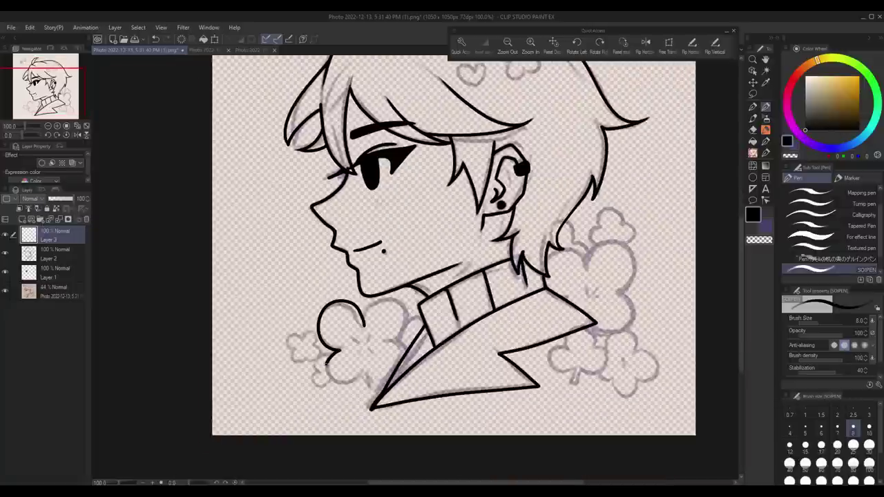
pyautogui.moveTo(329, 361); pyautogui.dragTo(369, 374)
pyautogui.moveTo(367, 312); pyautogui.dragTo(400, 350)
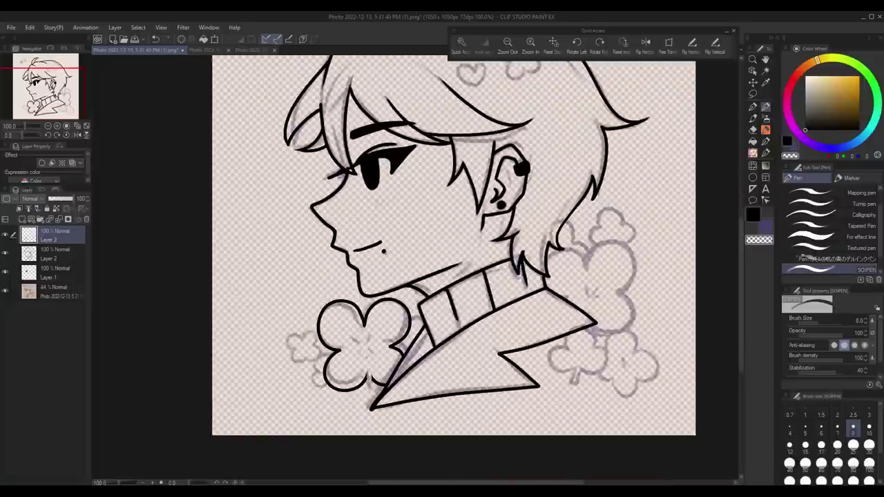
pyautogui.moveTo(374, 372); pyautogui.dragTo(369, 405)
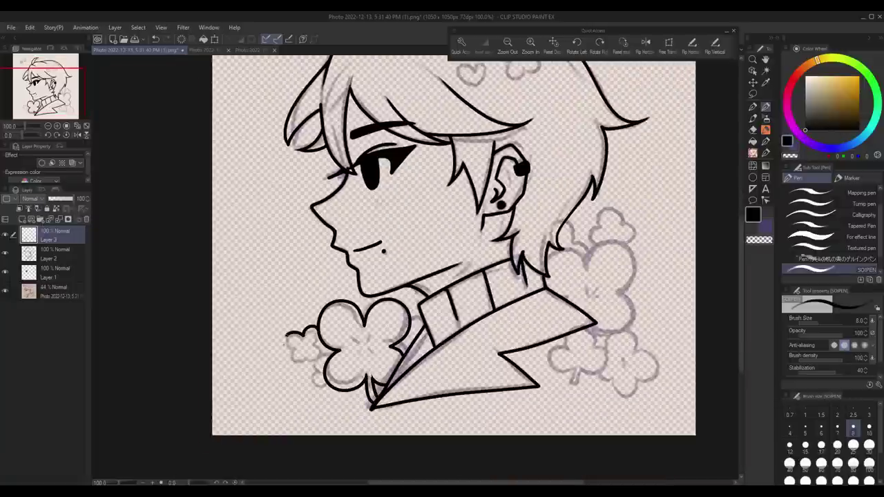
pyautogui.moveTo(326, 345); pyautogui.dragTo(312, 360)
# Ink the large clover behind the neck and the two small clovers above it
pyautogui.moveTo(442, 249); pyautogui.dragTo(296, 268)
pyautogui.moveTo(401, 283)
pyautogui.mouseDown()
pyautogui.moveTo(426, 272)
pyautogui.moveTo(481, 306)
pyautogui.mouseUp()
pyautogui.moveTo(481, 305); pyautogui.dragTo(449, 355)
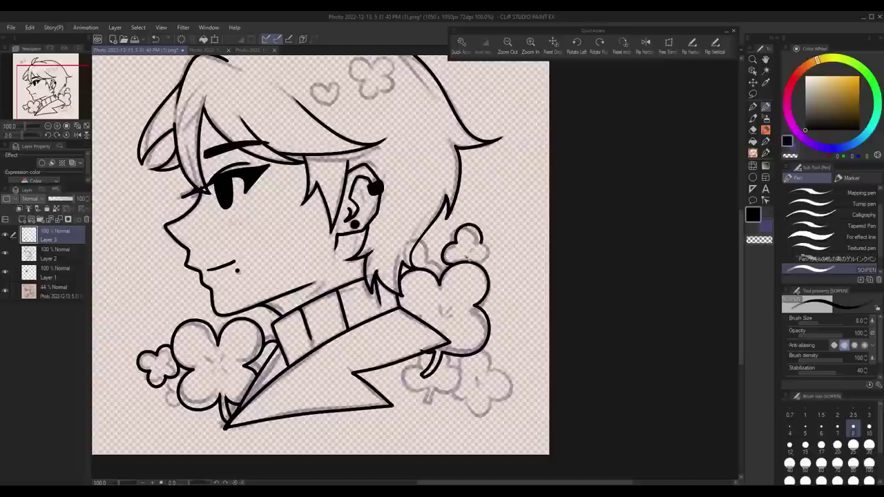
pyautogui.moveTo(453, 240); pyautogui.dragTo(442, 262)
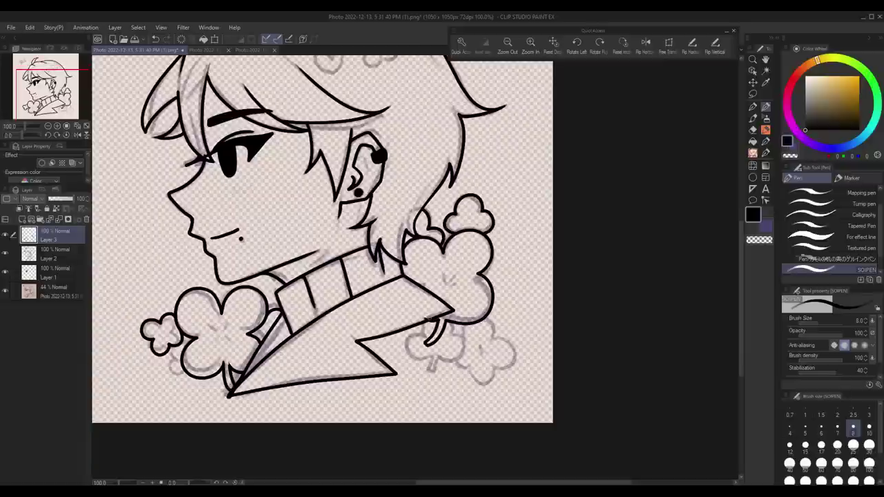
# Ink the two smaller clovers beneath the large one behind the jacket
pyautogui.scroll(-2, 322, 255)
pyautogui.moveTo(429, 331); pyautogui.dragTo(409, 361)
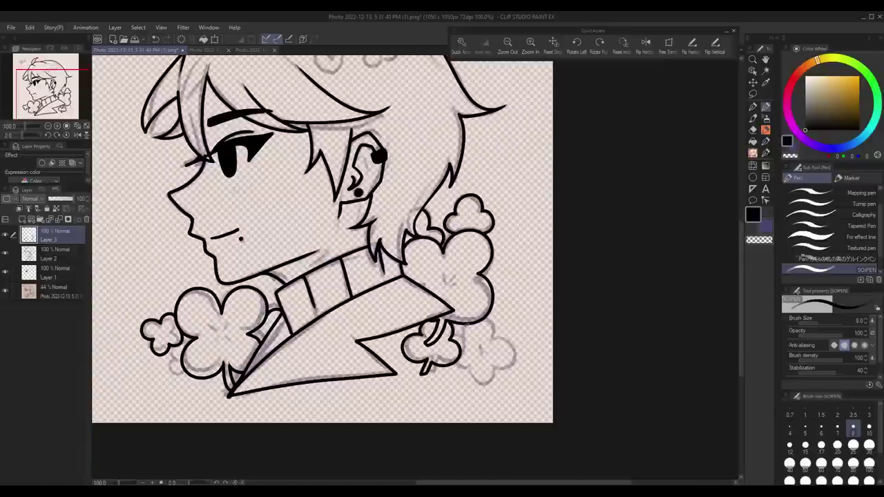
pyautogui.moveTo(467, 325); pyautogui.dragTo(498, 367)
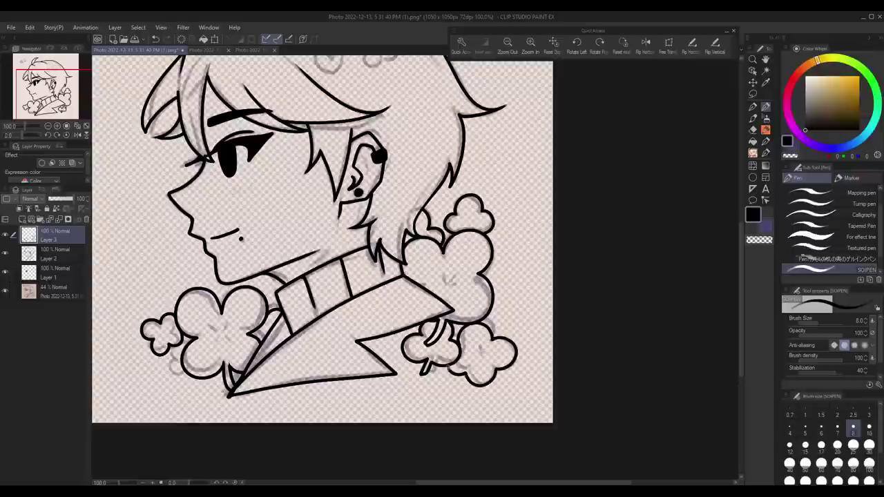
# Merge the clover line art into Layer 2 and extend the jacket's bottom edge to the rear clovers
pyautogui.hotkey('ctrl', '[')
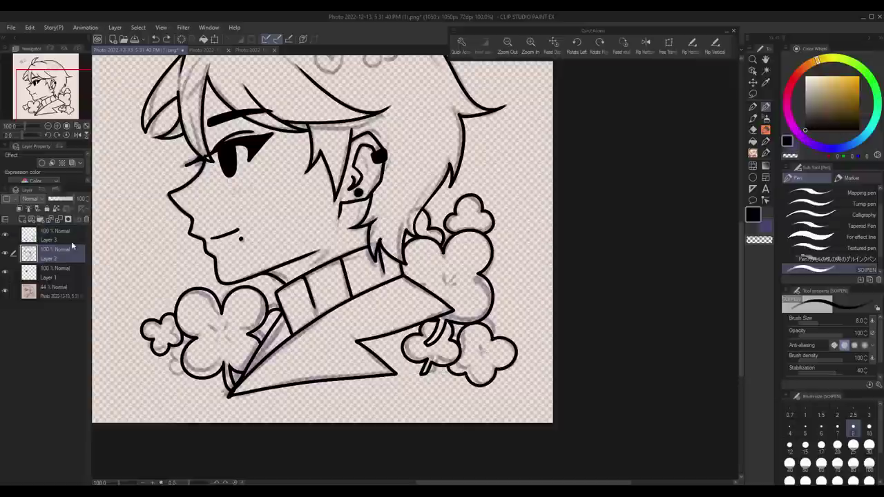
pyautogui.hotkey('ctrl', 'e')
pyautogui.moveTo(396, 376); pyautogui.dragTo(423, 371)
pyautogui.scroll(-5, 323, 239)
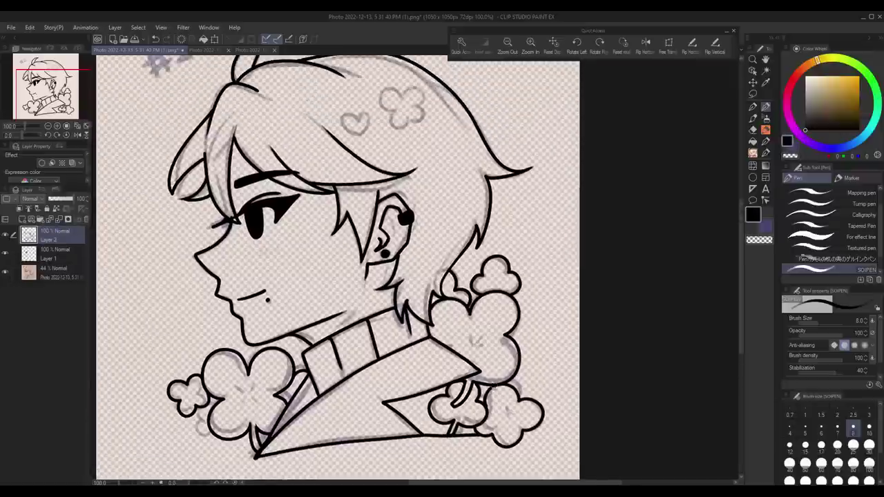
pyautogui.scroll(5, 380, 190)
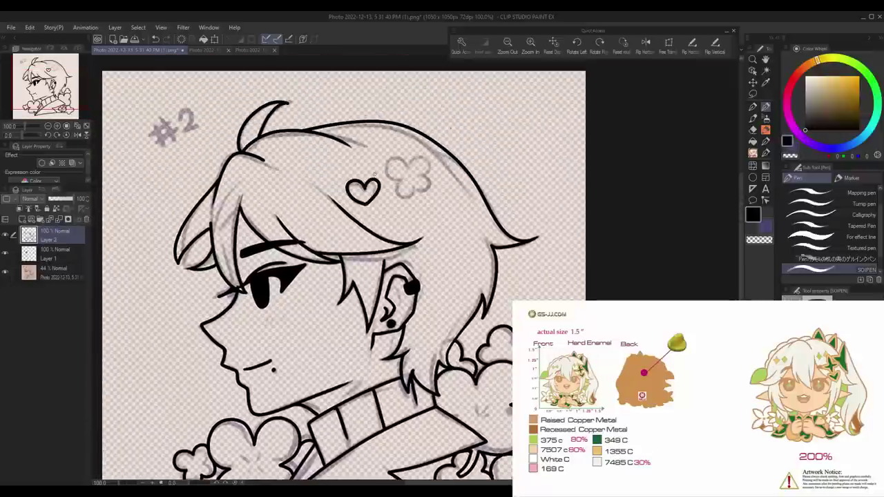
pyautogui.hotkey('ctrl', 'z')
pyautogui.scroll(-2, 354, 270)
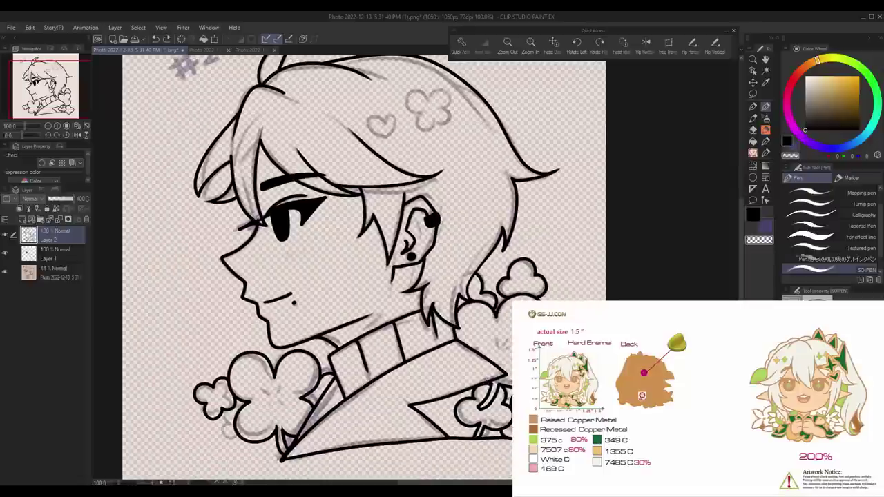
pyautogui.press('c')
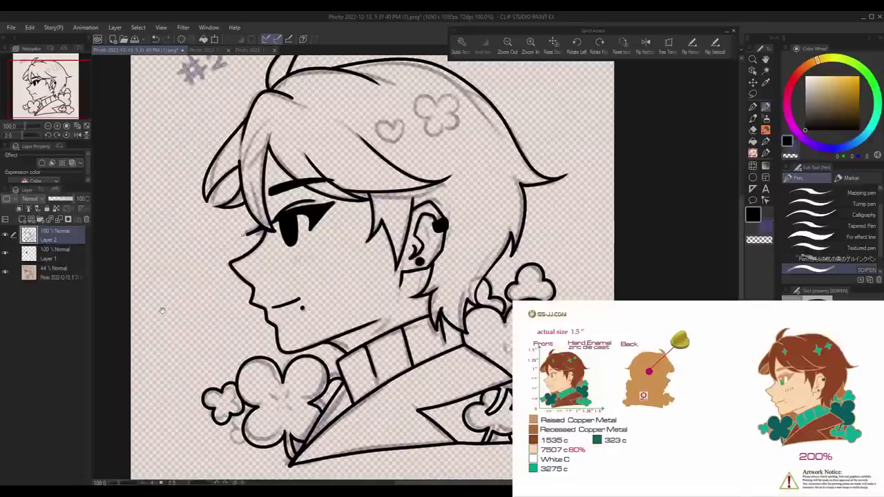
# Group the line-art layers in a reference folder, and add a folder with a new colouring layer beneath it
pyautogui.click(59, 273)
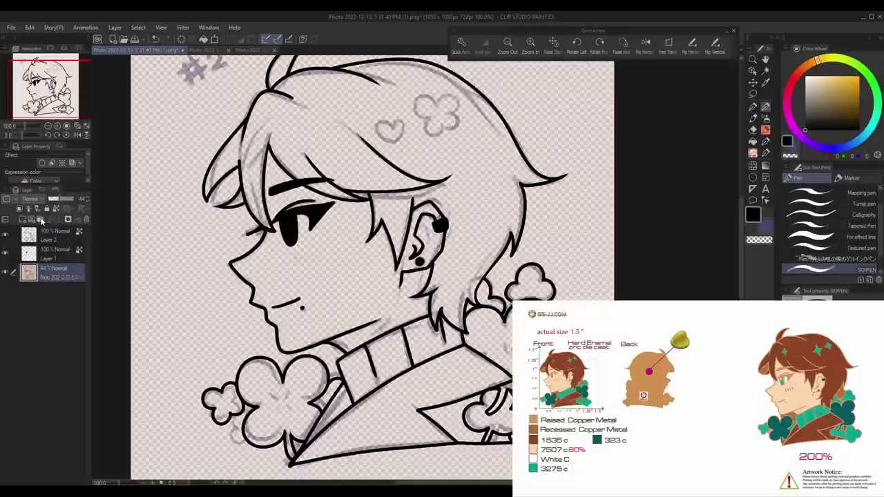
pyautogui.click(41, 219)
pyautogui.click(41, 219)
pyautogui.click(62, 223)
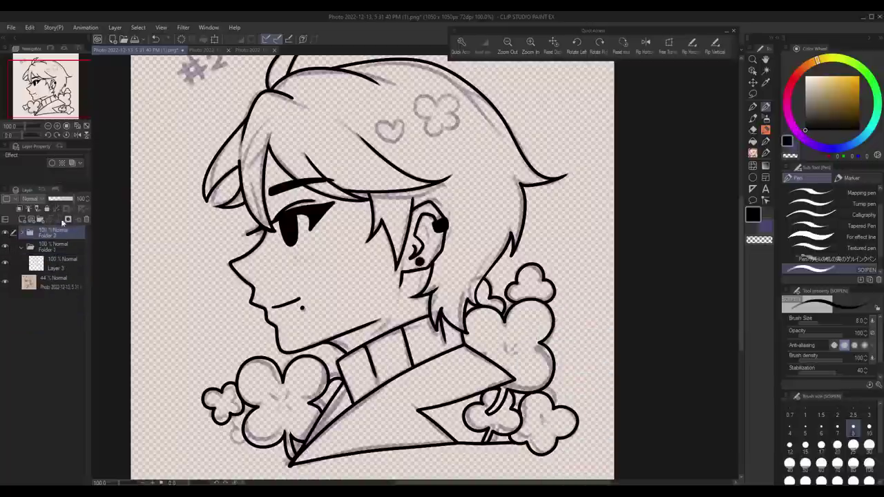
# Fill the face, ear and neck with a light peach skin colour on Layer 3
pyautogui.click(59, 262)
pyautogui.click(830, 76)
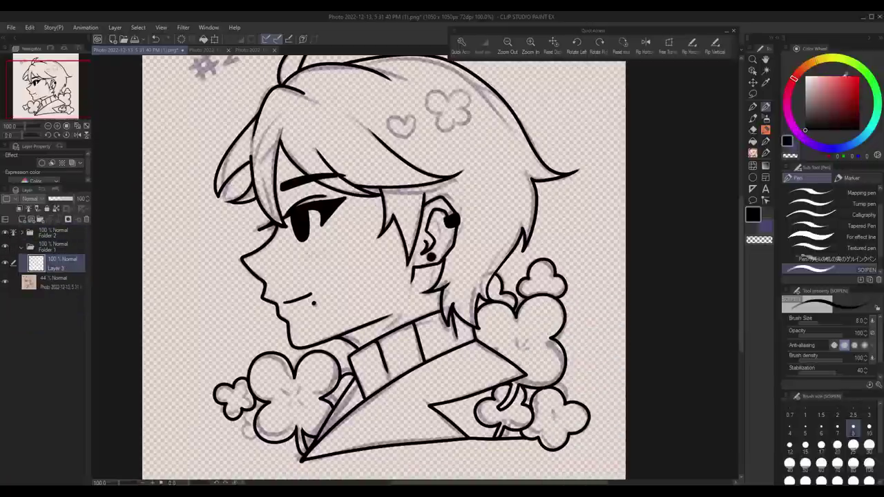
pyautogui.click(765, 147)
pyautogui.click(419, 282)
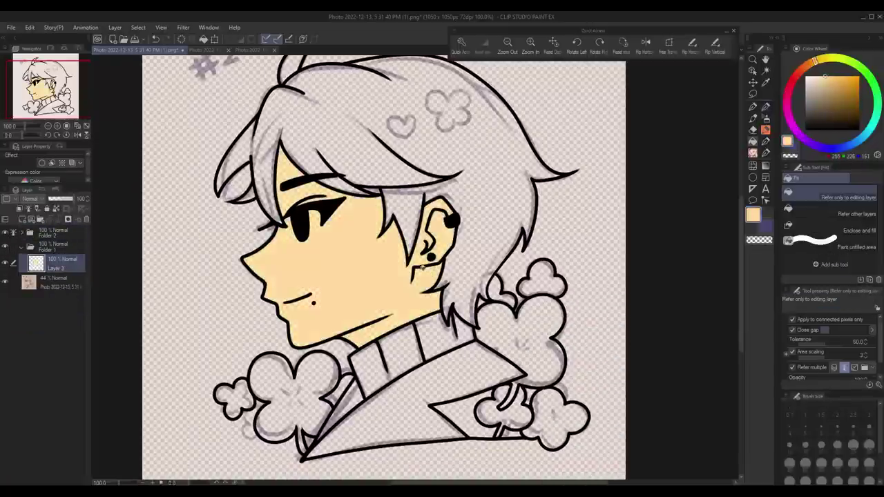
# Fill the hair and cowlick with a reddish brown
pyautogui.click(840, 101)
pyautogui.click(798, 72)
pyautogui.click(414, 103)
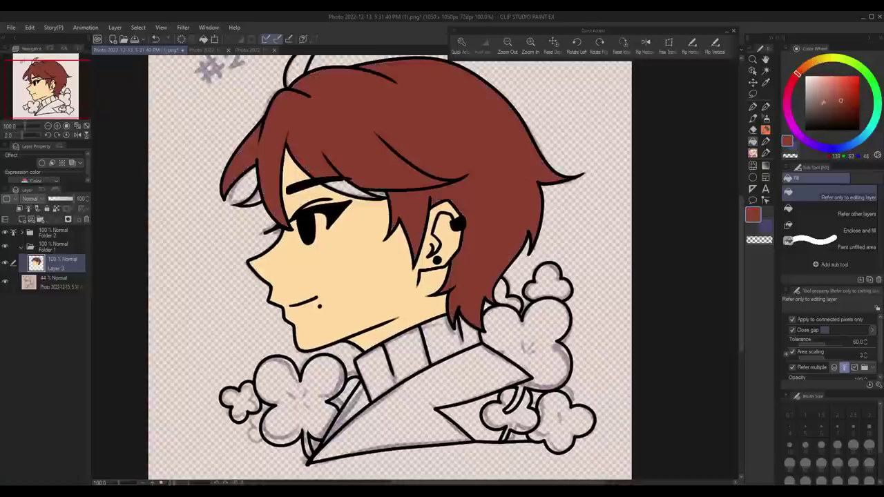
pyautogui.click(840, 101)
pyautogui.click(415, 103)
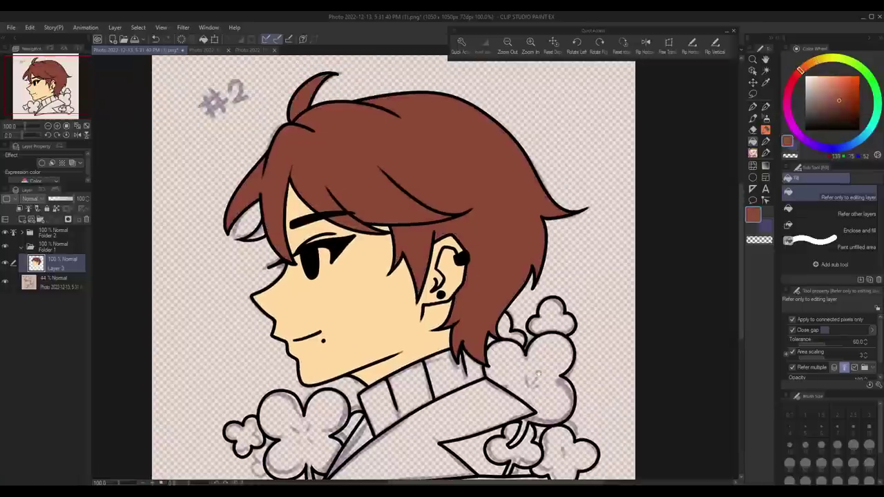
# Paint a green oval iris in the lower part of the black pupil on Layer 1 with a lighter green
pyautogui.scroll(-2, 566, 359)
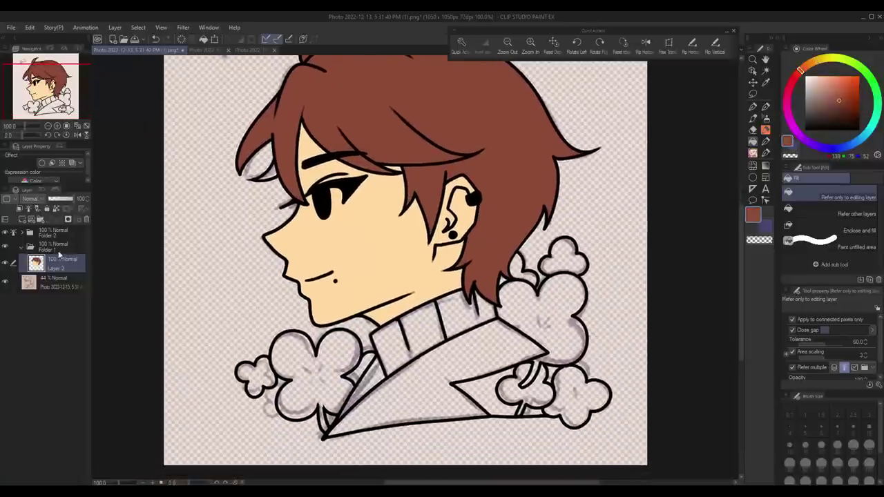
pyautogui.click(49, 233)
pyautogui.click(21, 233)
pyautogui.click(59, 269)
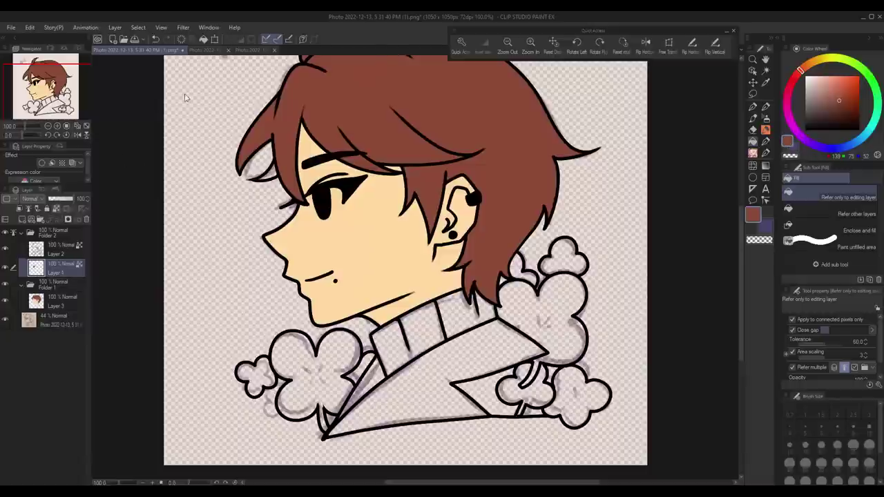
pyautogui.click(531, 43)
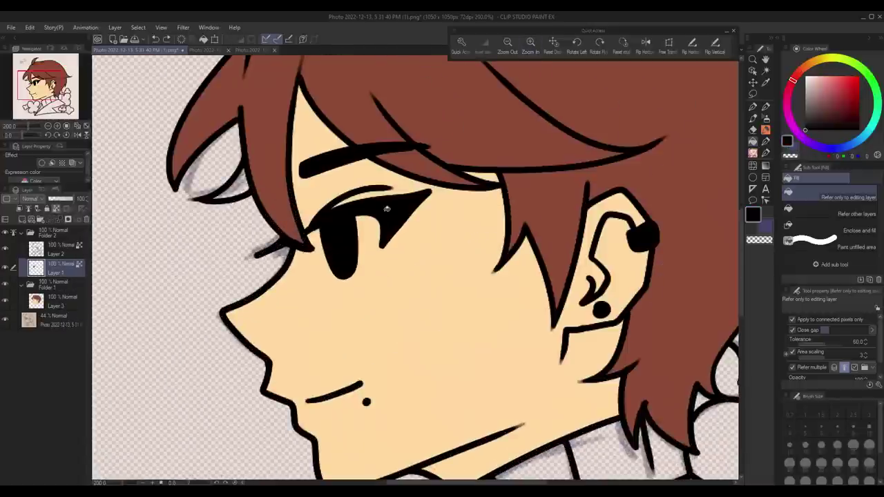
pyautogui.click(753, 116)
pyautogui.keyDown('alt'); pyautogui.click(414, 247); pyautogui.keyUp('alt')
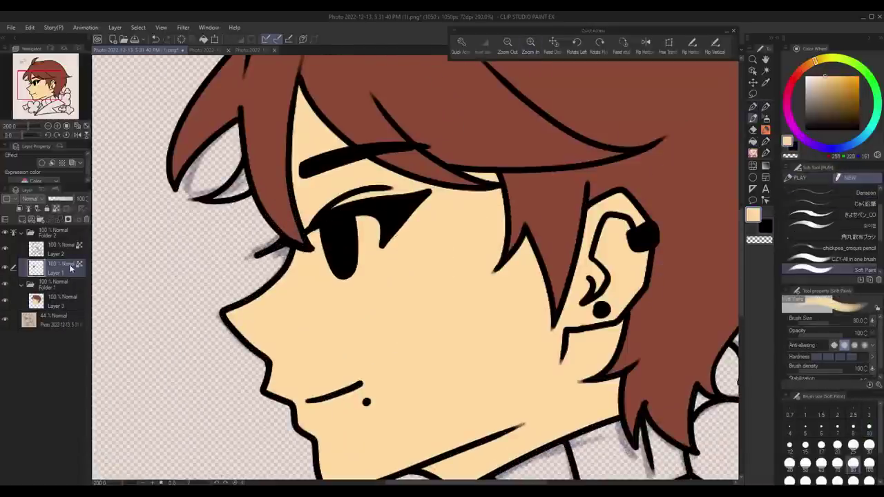
pyautogui.press('p')
pyautogui.moveTo(344, 257); pyautogui.dragTo(343, 271)
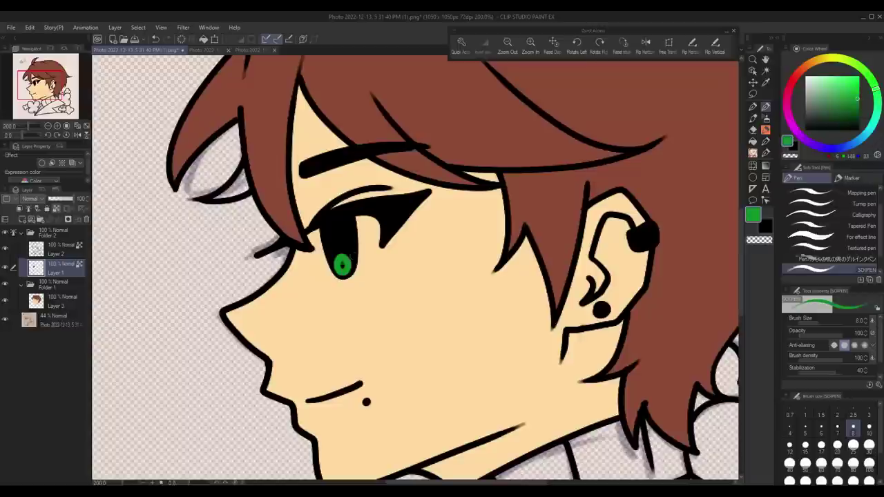
pyautogui.click(840, 92)
pyautogui.moveTo(340, 257); pyautogui.dragTo(346, 270)
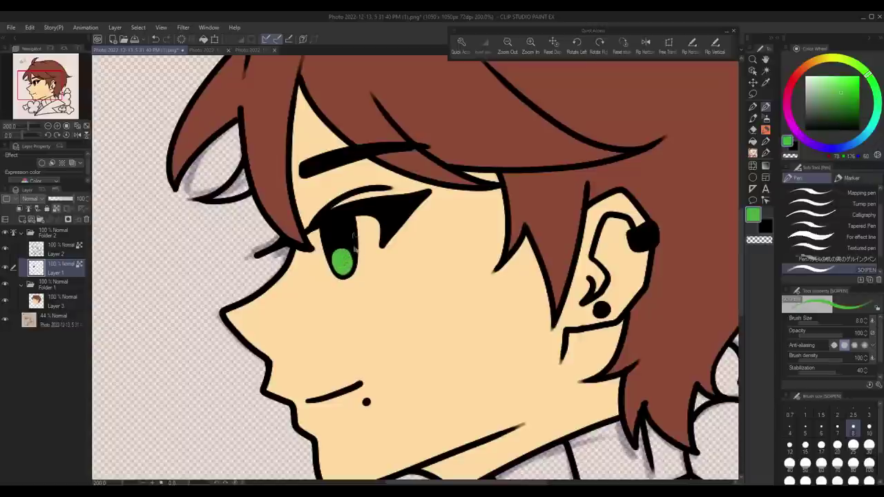
# Add a white highlight to the pupil on Layer 1, and paint the white of the eye on a new layer above Layer 3
pyautogui.hotkey('ctrl', 'z')
pyautogui.keyDown('alt'); pyautogui.click(313, 204); pyautogui.keyUp('alt')
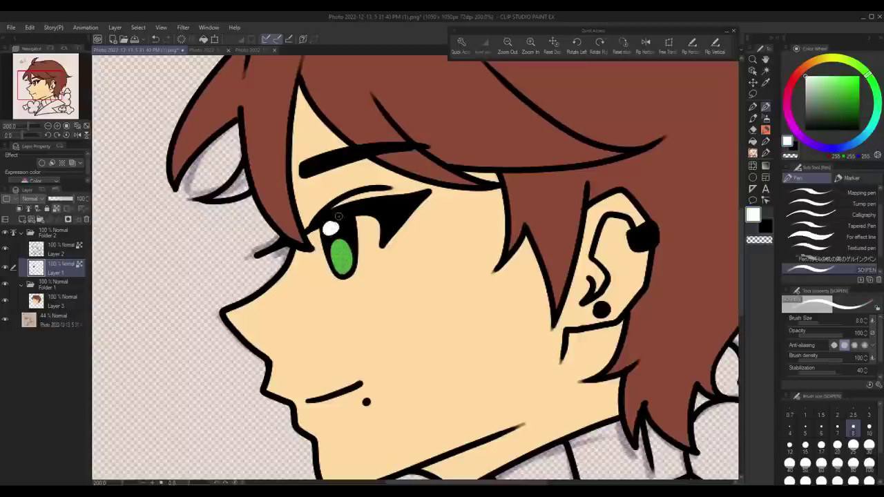
pyautogui.scroll(-4, 334, 226)
pyautogui.scroll(2, 335, 227)
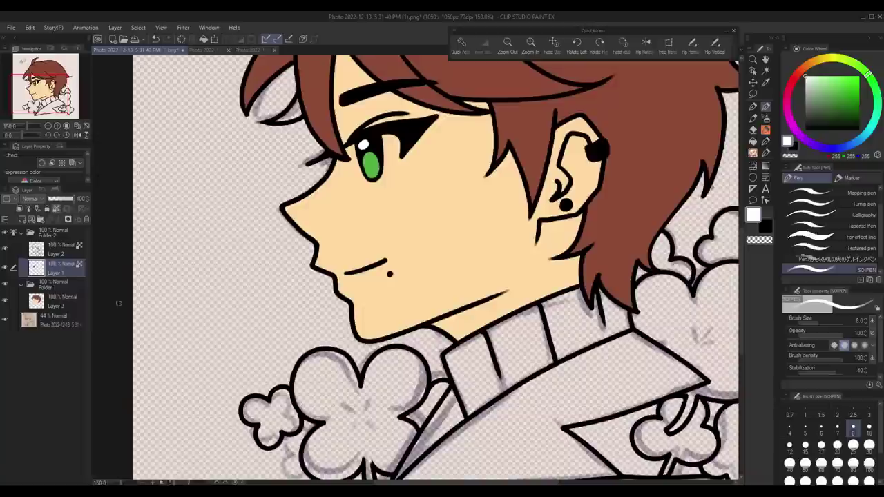
pyautogui.click(55, 301)
pyautogui.click(23, 220)
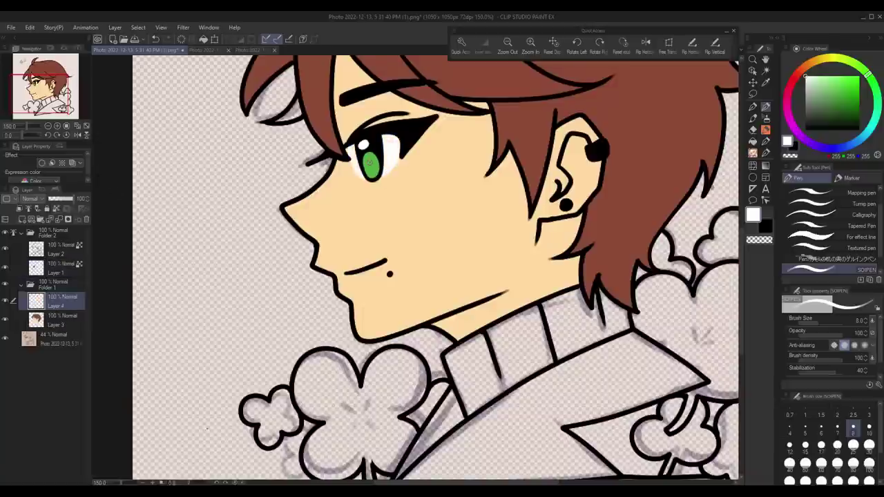
# Clear Layer 3 and refill the face, ear and neck with the light peach skin colour
pyautogui.click(55, 320)
pyautogui.keyDown('alt'); pyautogui.click(429, 228); pyautogui.keyUp('alt')
pyautogui.press('Delete')
pyautogui.press('g')
pyautogui.click(429, 228)
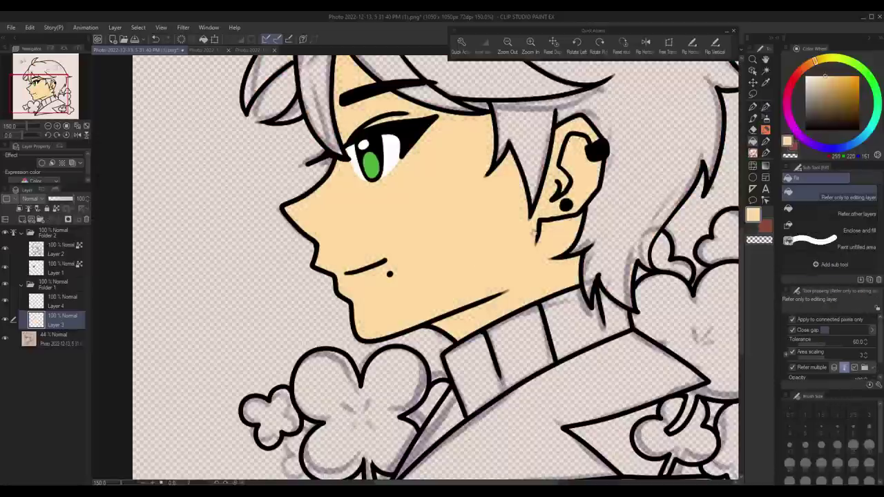
# Fill the hair reddish brown on a separate layer above the skin layer
pyautogui.scroll(-2, 435, 269)
pyautogui.click(454, 79)
pyautogui.scroll(2, 435, 269)
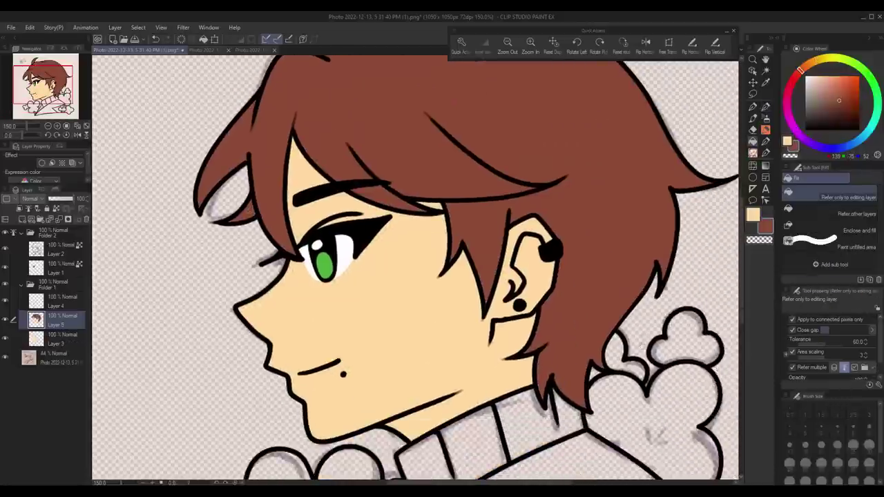
pyautogui.scroll(-1, 414, 269)
# Colour the ear cuff and the lobe stud dark teal on a new layer above Layer 2
pyautogui.press('p')
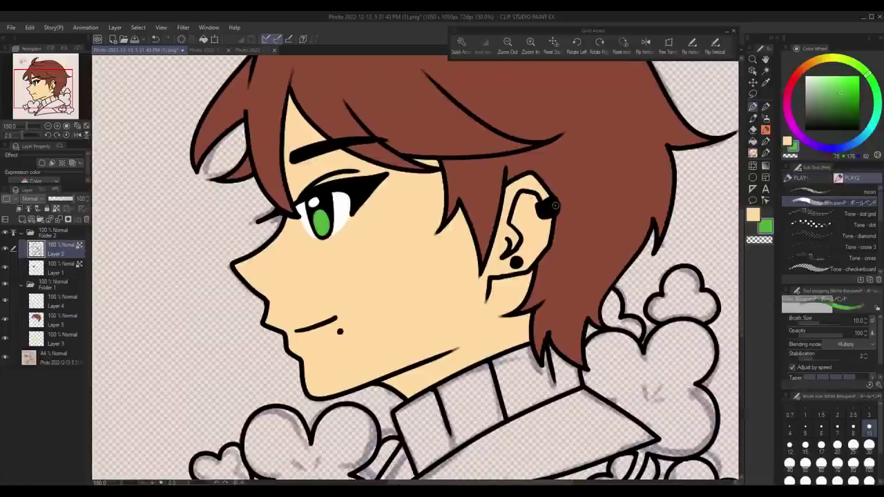
pyautogui.hotkey('ctrl', 'shift', 'n')
pyautogui.click(868, 129)
pyautogui.click(845, 107)
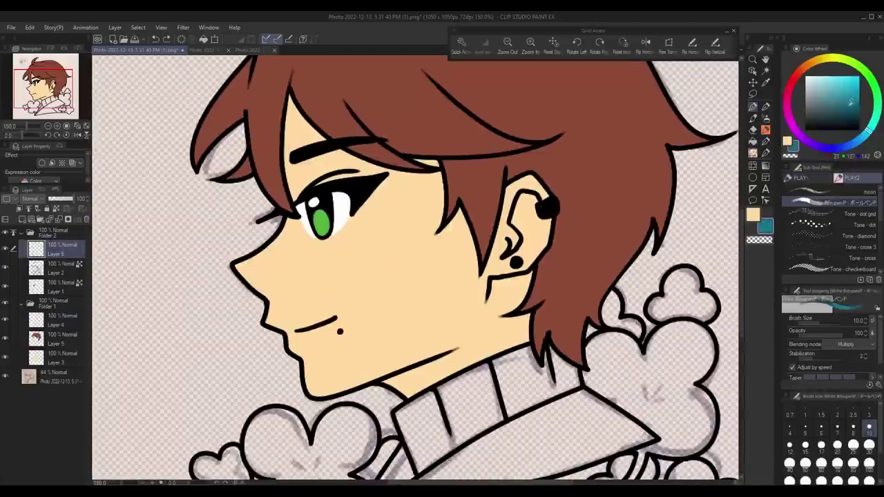
pyautogui.moveTo(540, 202); pyautogui.dragTo(555, 209)
pyautogui.press('p')
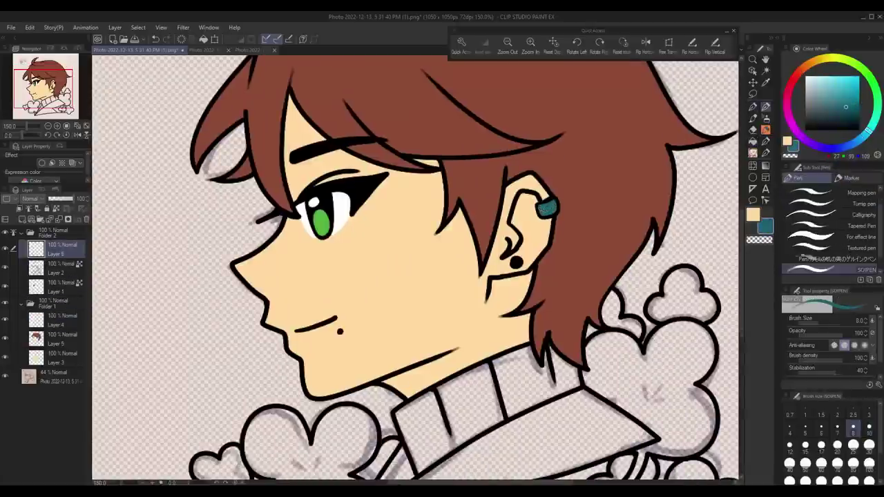
pyautogui.scroll(-2, 415, 270)
pyautogui.scroll(2, 415, 270)
pyautogui.scroll(-2, 414, 269)
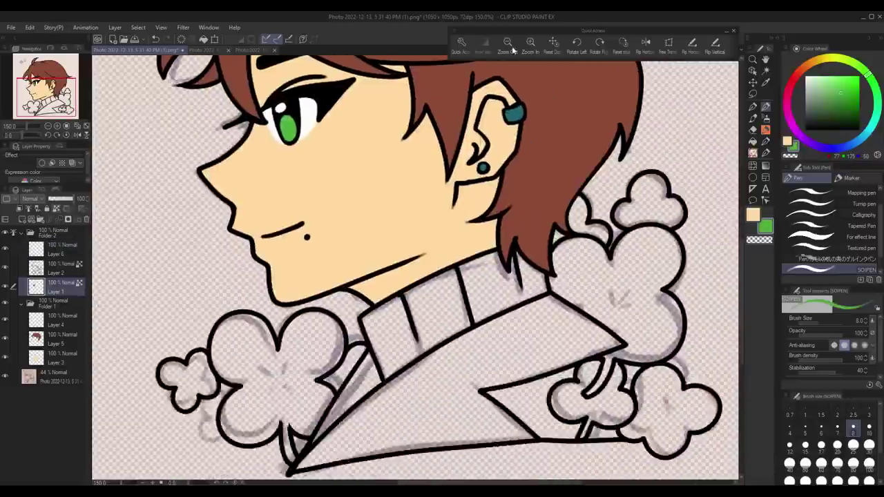
# Fill the large front and rear clovers with dark teal on Layer 4
pyautogui.hotkey('ctrl', 'alt', '0')
pyautogui.press('g')
pyautogui.click(63, 318)
pyautogui.click(297, 339)
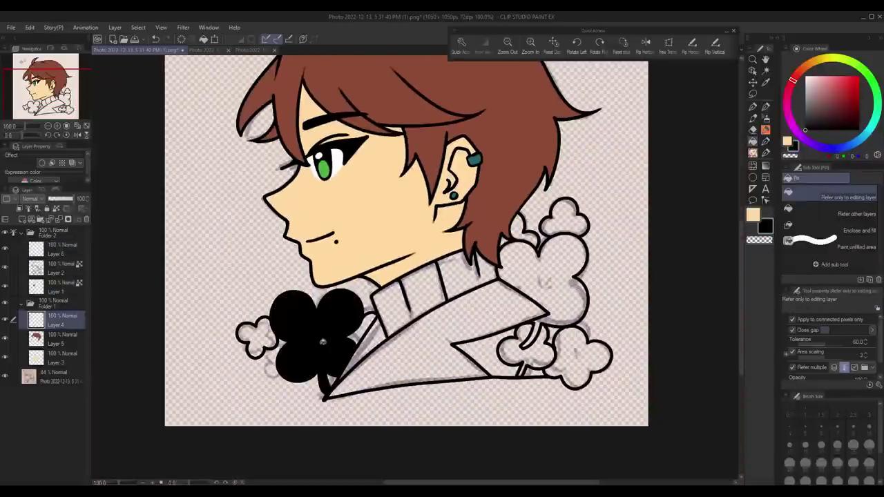
pyautogui.hotkey('ctrl', 'z')
pyautogui.click(520, 291)
# Fill the small clovers and the leaf behind the collar with bright green on a new layer above Layer 4
pyautogui.click(25, 222)
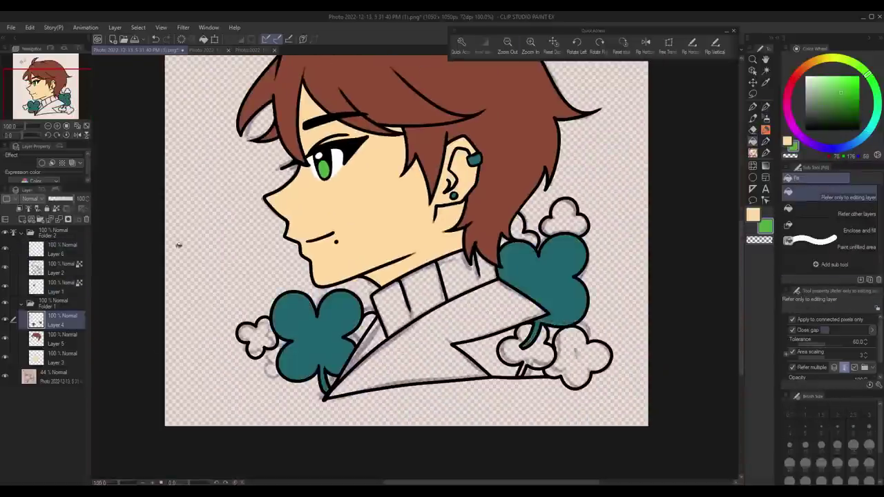
pyautogui.click(256, 335)
pyautogui.click(361, 328)
pyautogui.click(553, 356)
pyautogui.click(563, 218)
pyautogui.click(521, 230)
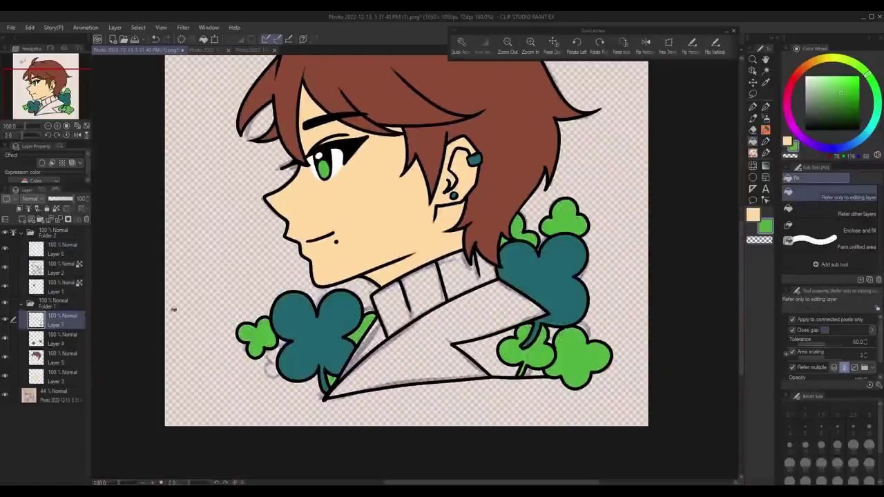
# Fill the jacket and its inner panels with the hair's reddish brown on another new layer
pyautogui.hotkey('ctrl', 'shift', 'n')
pyautogui.click(414, 359)
pyautogui.click(362, 349)
pyautogui.click(552, 335)
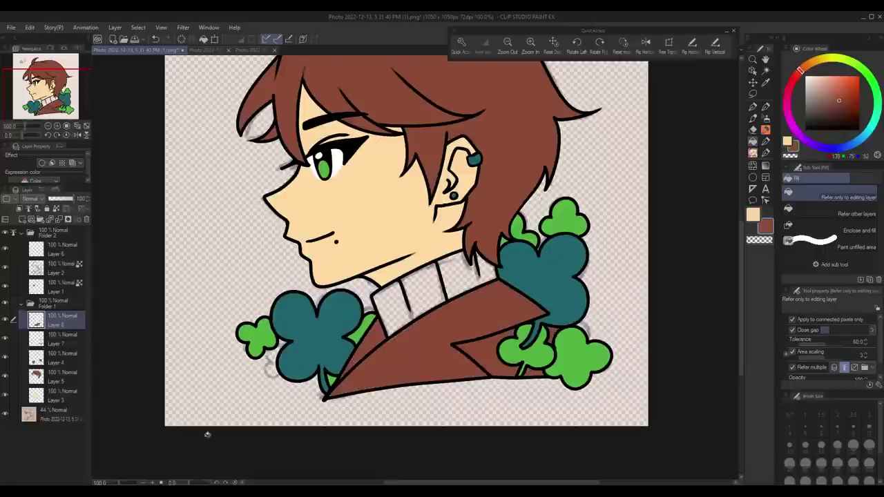
# Try fill colours on the turtleneck collar, using a new layer beneath the jacket layer
pyautogui.click(62, 338)
pyautogui.click(407, 298)
pyautogui.click(463, 276)
pyautogui.hotkey('ctrl', 'z')
pyautogui.hotkey('ctrl', 'z')
pyautogui.hotkey('ctrl', 'shift', 'n')
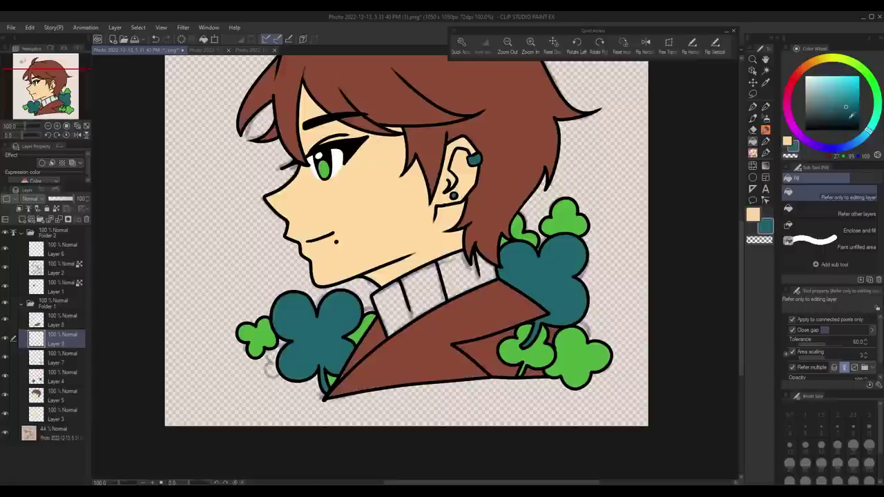
pyautogui.click(832, 89)
pyautogui.click(408, 297)
pyautogui.click(463, 276)
pyautogui.hotkey('ctrl', 'z')
pyautogui.hotkey('ctrl', 'z')
# Replace the jacket's colour with a muted dark green and remove the colours from all clovers
pyautogui.click(831, 112)
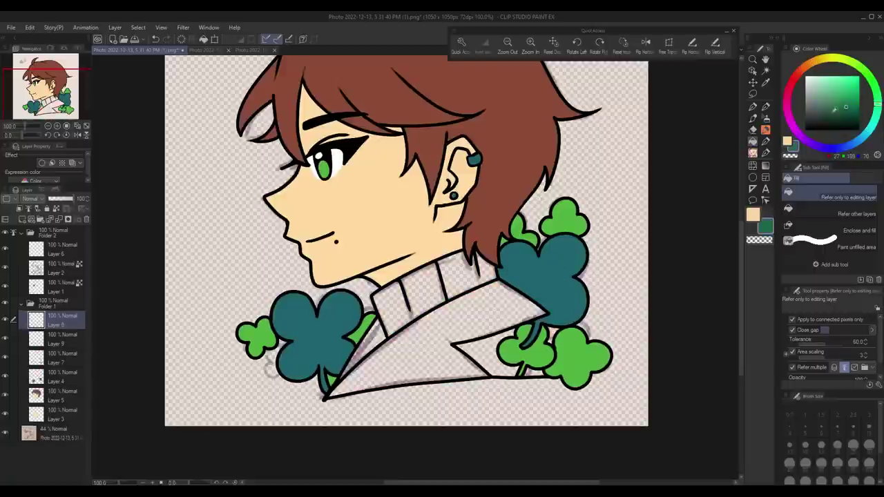
pyautogui.click(401, 345)
pyautogui.click(484, 359)
pyautogui.hotkey('ctrl', 'z')
pyautogui.hotkey('ctrl', 'z')
pyautogui.hotkey('ctrl', 'z')
pyautogui.hotkey('ctrl', 'z')
pyautogui.hotkey('ctrl', 'z')
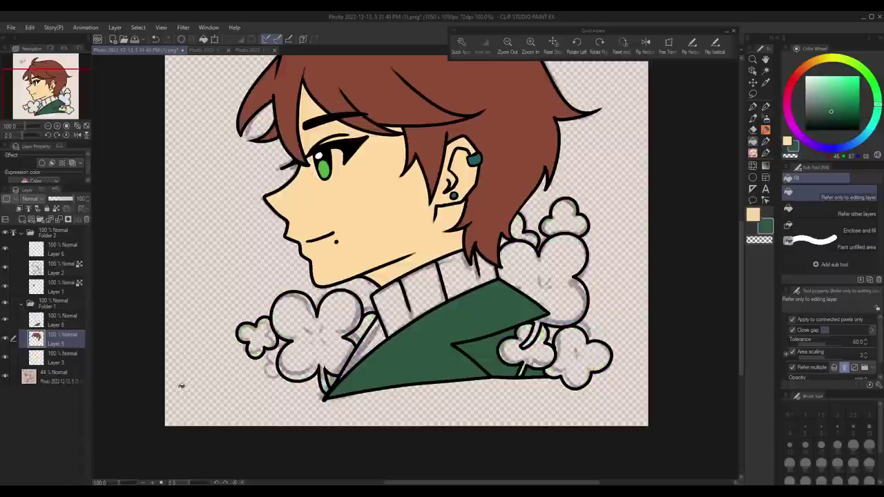
pyautogui.hotkey('ctrl', 'y')
pyautogui.hotkey('ctrl', 'y')
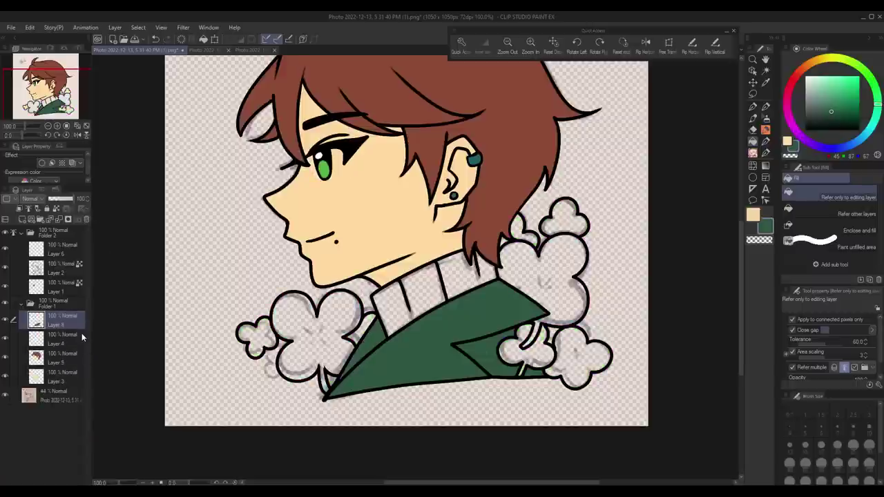
# Fill the large clovers and the small one on the lapel bright green, and the outer small clovers dark green
pyautogui.hotkey('ctrl', 'y')
pyautogui.hotkey('ctrl', 'y')
pyautogui.hotkey('ctrl', 'y')
pyautogui.hotkey('ctrl', 'y')
pyautogui.hotkey('ctrl', 'y')
pyautogui.hotkey('ctrl', 'y')
pyautogui.hotkey('ctrl', 'y')
pyautogui.hotkey('ctrl', 'y')
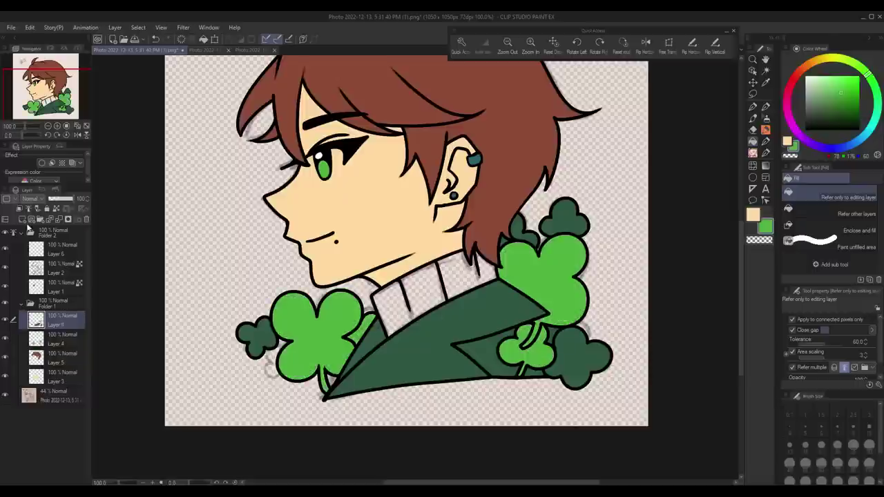
# Fill the turtleneck collar with dark navy on a new layer above the jacket layer
pyautogui.hotkey('ctrl', 'y')
pyautogui.hotkey('ctrl', 'y')
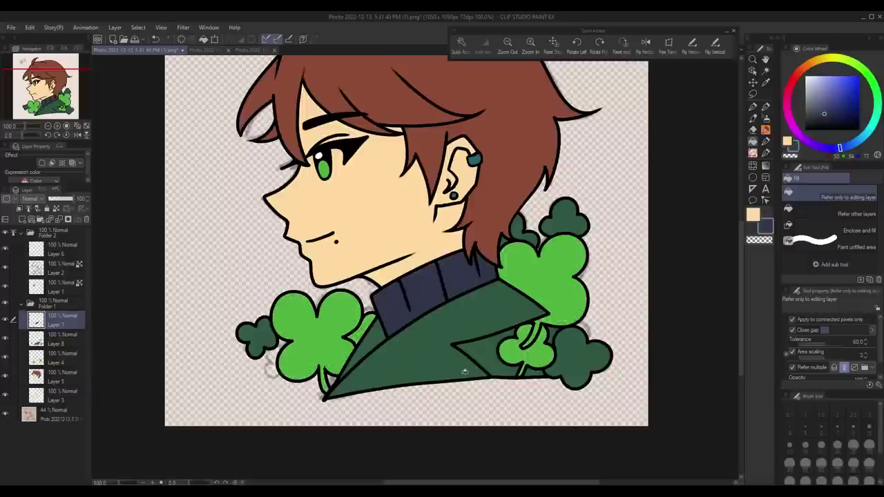
# Recolour the line art on Layer 2 and Layer 1 from black to a dark maroon
pyautogui.hotkey('ctrl', 'y')
pyautogui.hotkey('ctrl', 'y')
pyautogui.hotkey('ctrl', 'y')
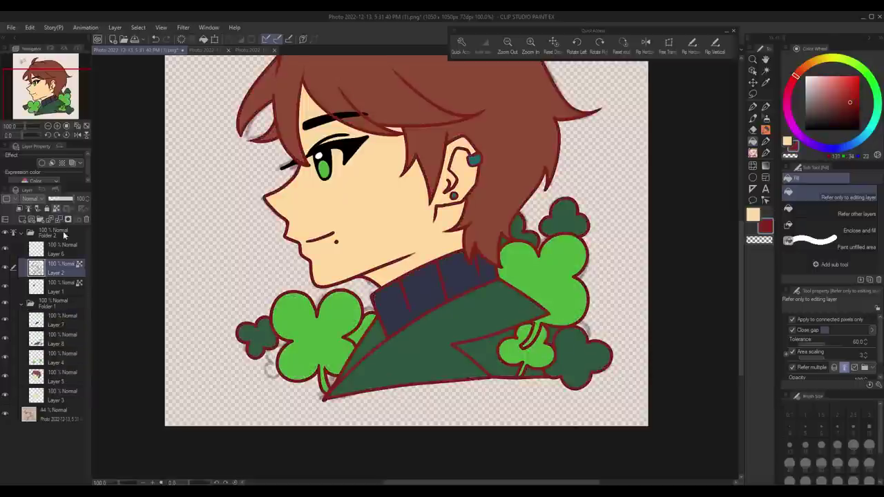
pyautogui.hotkey('ctrl', 'y')
pyautogui.hotkey('ctrl', '+')
pyautogui.hotkey('ctrl', '+')
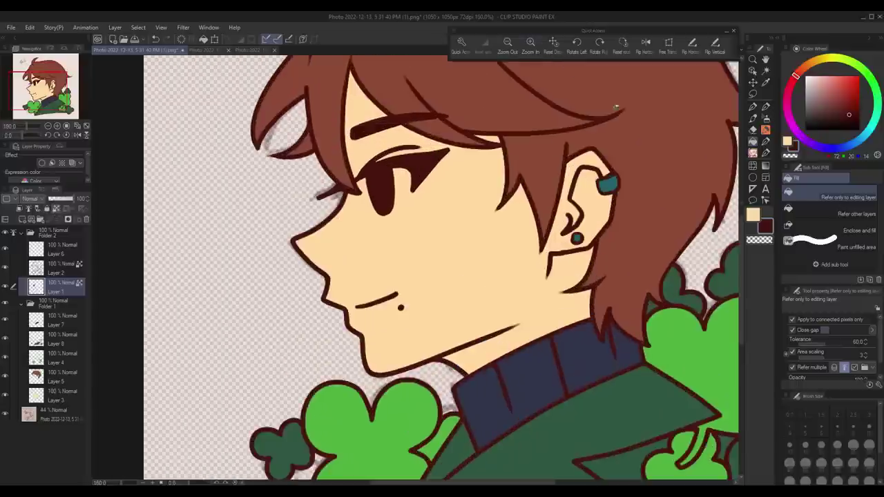
# Lock Layer 4's transparent pixels and try a light green and a mint green on the bright clovers
pyautogui.press('p')
pyautogui.scroll(-3, 431, 269)
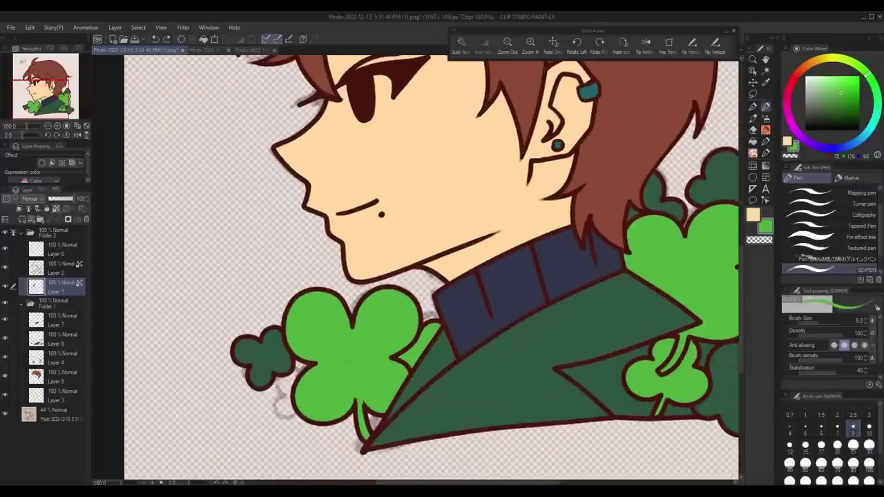
pyautogui.hotkey('ctrl', 'y')
pyautogui.hotkey('ctrl', '-')
pyautogui.hotkey('ctrl', 'y')
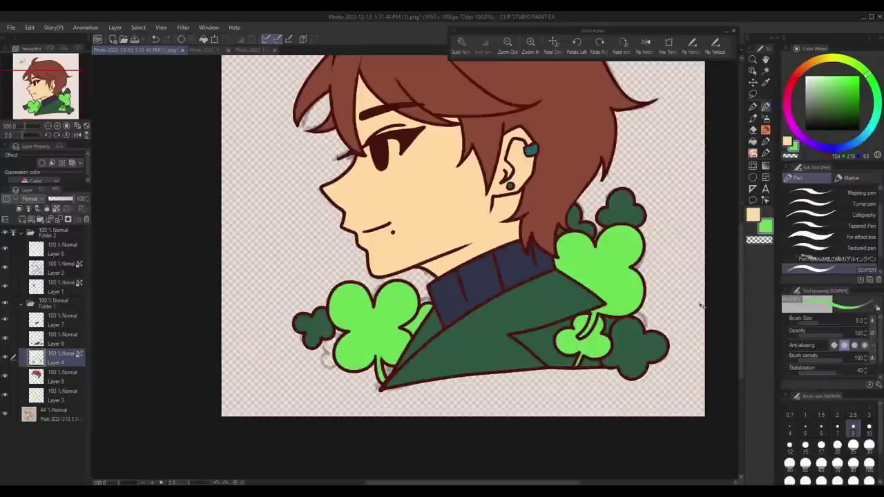
pyautogui.hotkey('ctrl', 'z')
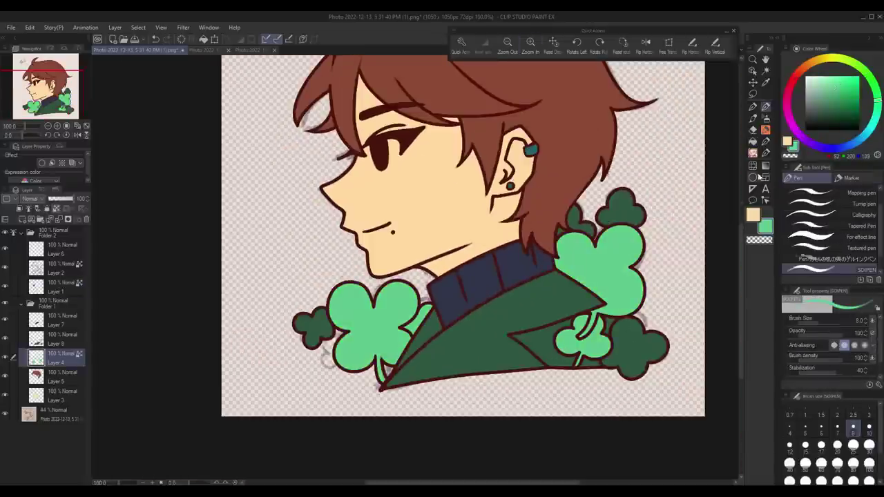
pyautogui.click(760, 177)
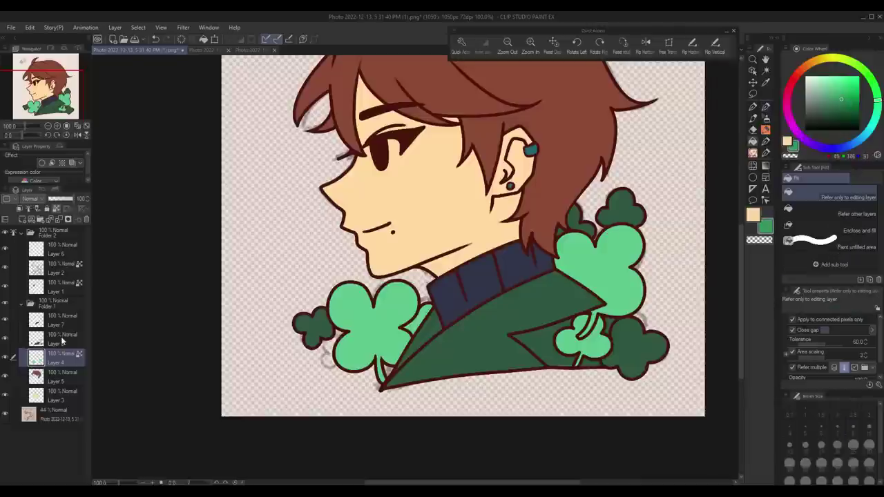
# Clear the clover, jacket and collar colours, and fill the large rear clover, two outer small clovers and the collar-side leaf bright green on Layer 4
pyautogui.hotkey('ctrl', 'z')
pyautogui.moveTo(876, 85); pyautogui.dragTo(872, 78)
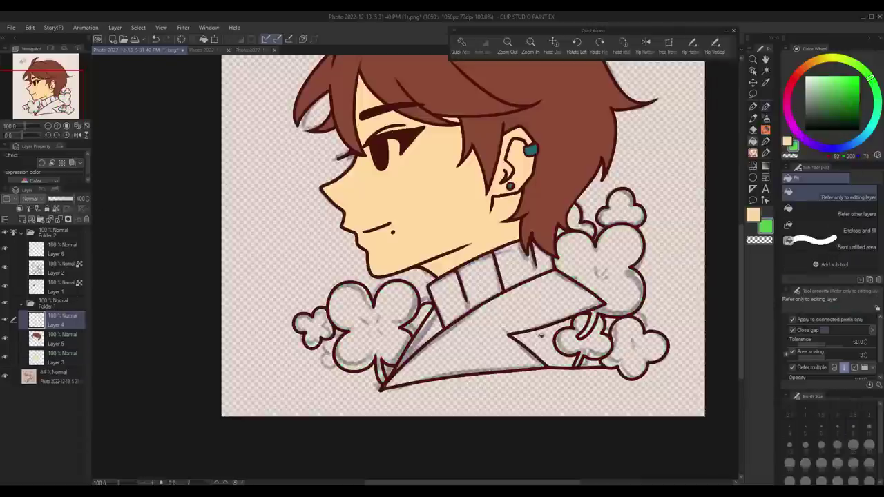
pyautogui.click(608, 270)
pyautogui.click(313, 328)
pyautogui.hotkey('ctrl', 'z')
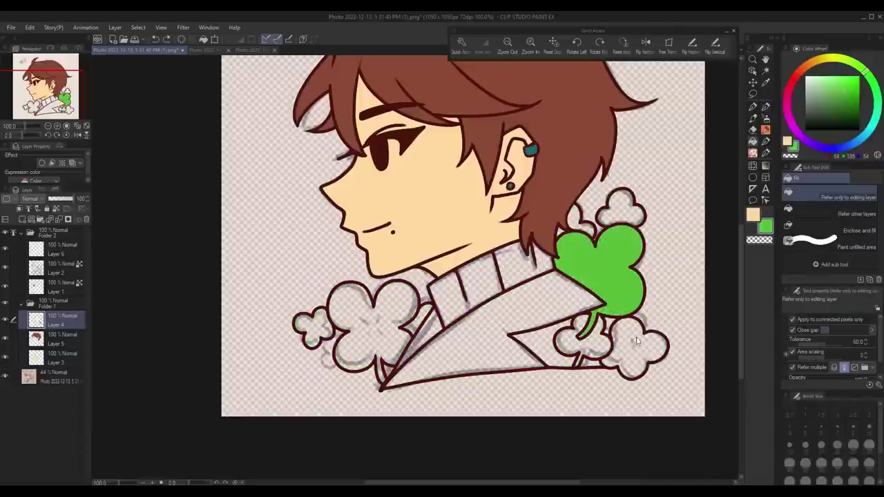
pyautogui.click(418, 325)
pyautogui.click(312, 328)
pyautogui.click(634, 349)
# Fill the large front clover, the lapel clover and the two upper rear clovers with a muted dark green on a new layer above Layer 4
pyautogui.click(22, 219)
pyautogui.click(835, 103)
pyautogui.click(620, 211)
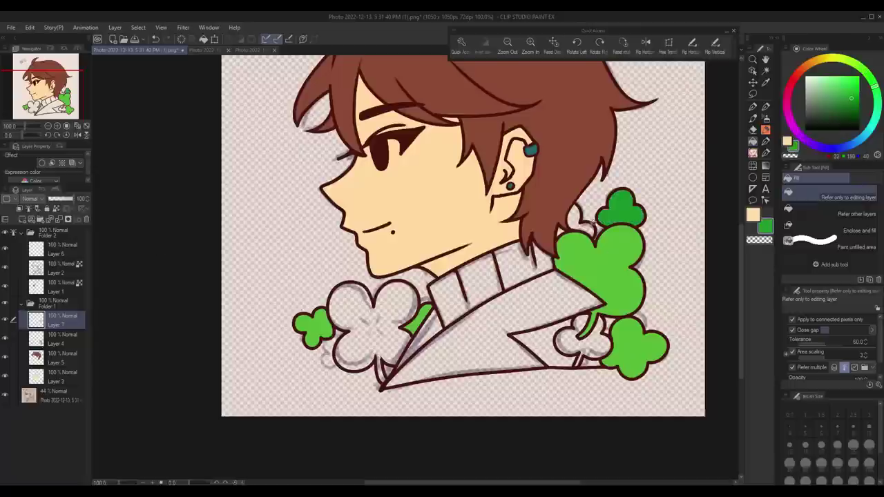
pyautogui.click(580, 219)
pyautogui.hotkey('ctrl', 'z')
pyautogui.hotkey('ctrl', 'z')
pyautogui.click(620, 215)
pyautogui.click(581, 221)
pyautogui.click(581, 339)
pyautogui.click(377, 325)
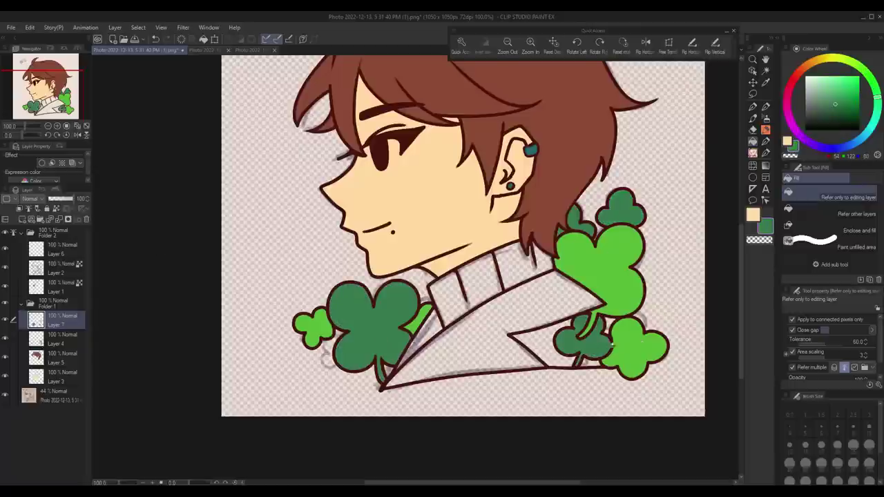
# Fill the turtleneck collar with muted dark green on a new layer and merge it down into Layer 7
pyautogui.hotkey('ctrl', 'shift', 'n')
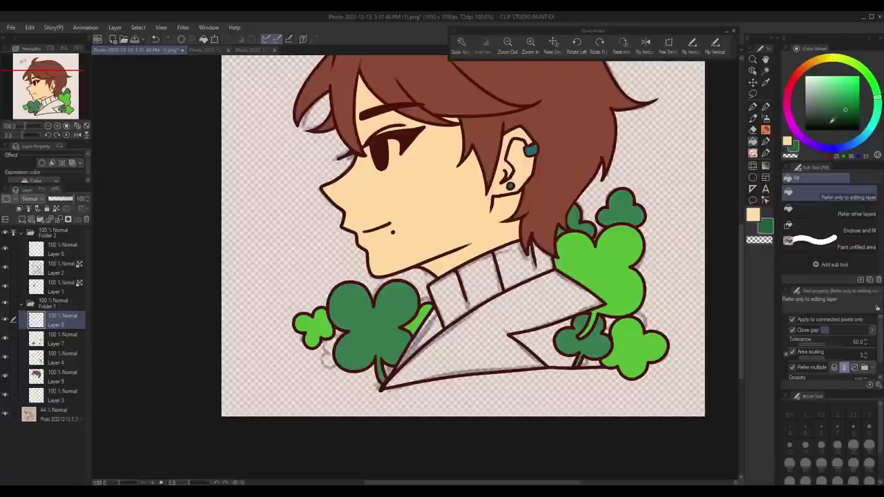
pyautogui.keyDown('alt'); pyautogui.click(385, 347); pyautogui.keyUp('alt')
pyautogui.click(477, 276)
pyautogui.hotkey('ctrl', 'e')
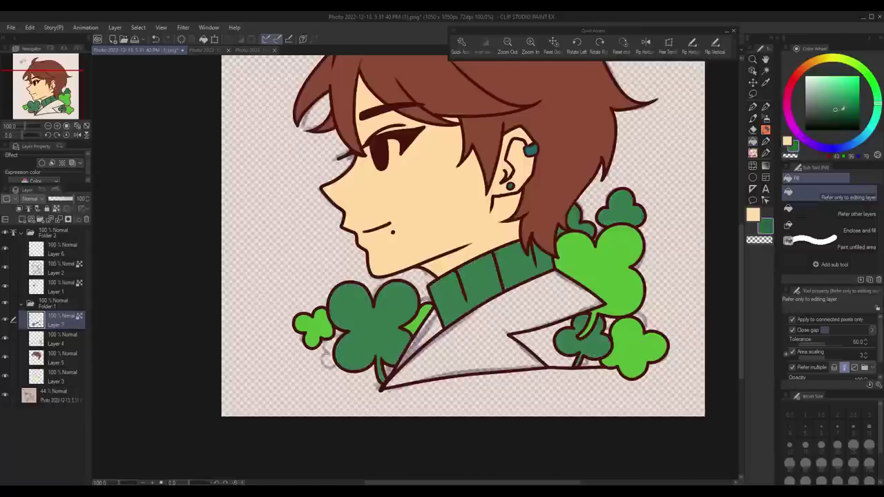
# Fill the jacket on a new layer above Layer 7, trying darker browns before using reddish brown with a dark brown inner front
pyautogui.hotkey('ctrl', 'shift', 'n')
pyautogui.keyDown('alt'); pyautogui.click(314, 125); pyautogui.keyUp('alt')
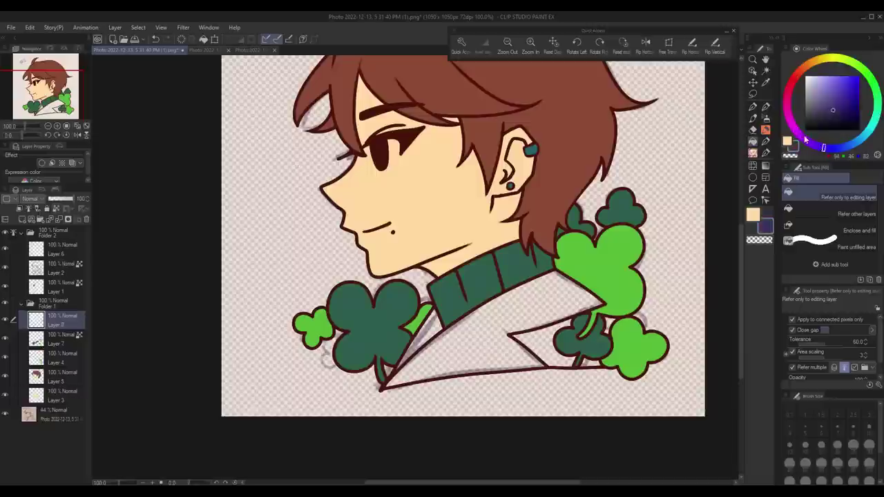
pyautogui.click(553, 351)
pyautogui.hotkey('ctrl', 'z')
pyautogui.click(448, 363)
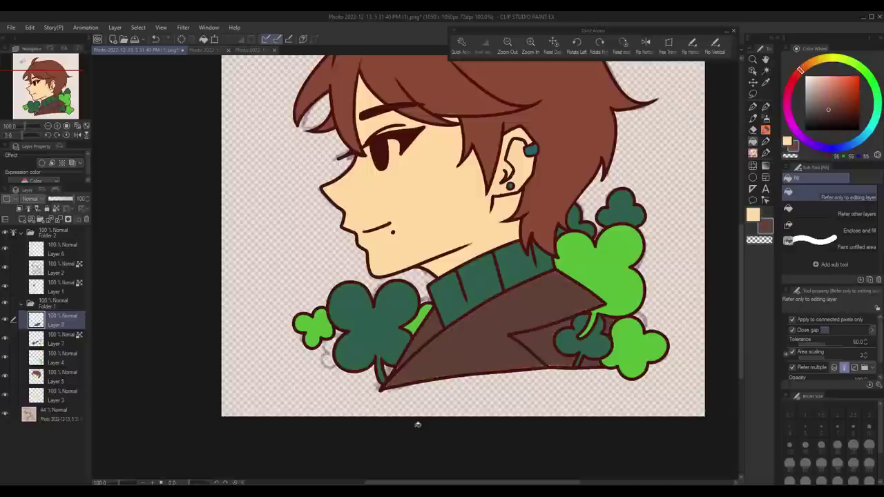
pyautogui.hotkey('ctrl', 'z')
pyautogui.hotkey('ctrl', 'y')
pyautogui.click(427, 324)
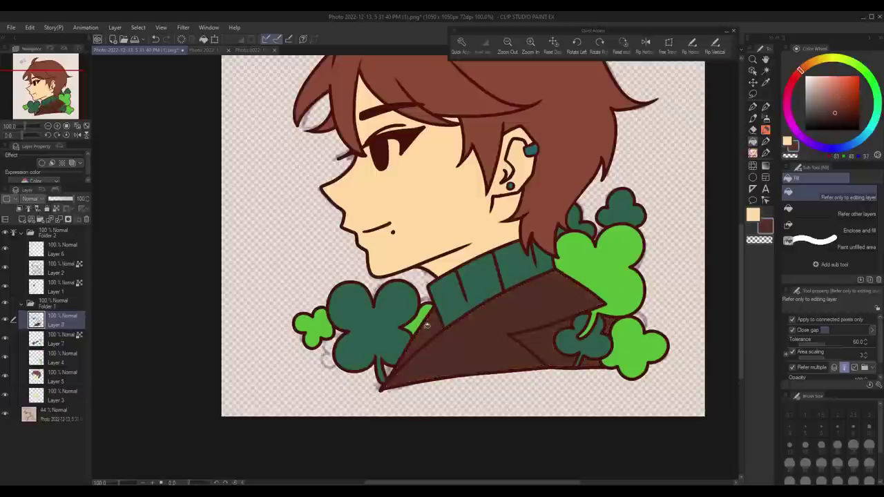
pyautogui.hotkey('ctrl', 'z')
pyautogui.moveTo(326, 357); pyautogui.dragTo(318, 398)
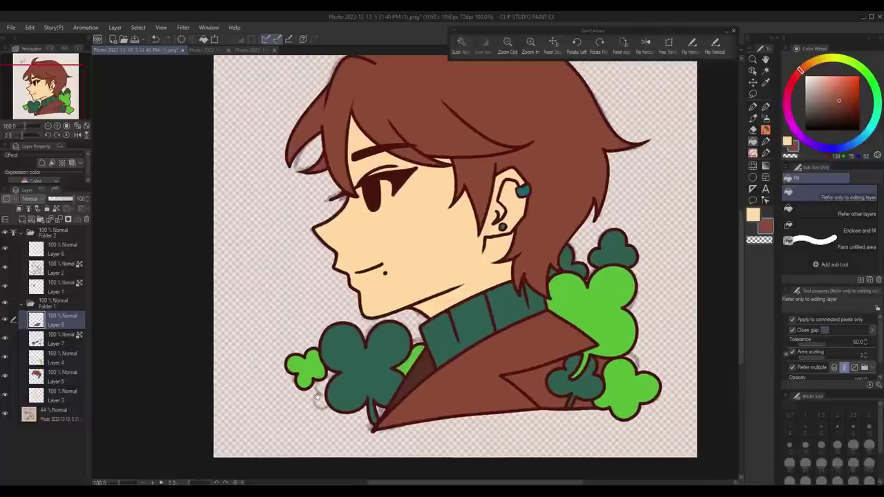
# Clear the green clover and collar fills, and fill the two large clovers with dark teal on Layer 4
pyautogui.hotkey('ctrl', 'z')
pyautogui.hotkey('ctrl', 'z')
pyautogui.click(876, 128)
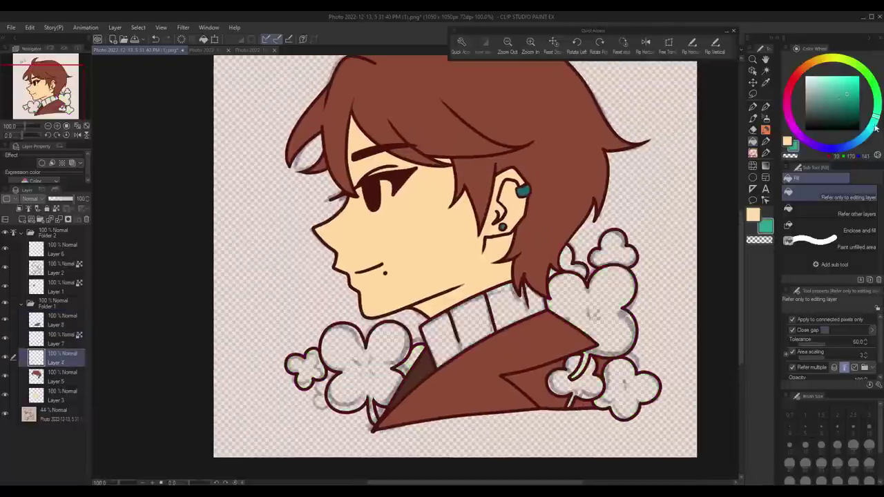
pyautogui.click(845, 107)
pyautogui.click(367, 359)
pyautogui.click(595, 307)
# Fill the small clovers, the lapel clover and the collar-side leaf with a lighter teal green on Layer 4
pyautogui.click(840, 97)
pyautogui.click(612, 249)
pyautogui.click(572, 261)
pyautogui.click(625, 390)
pyautogui.click(573, 379)
pyautogui.click(412, 360)
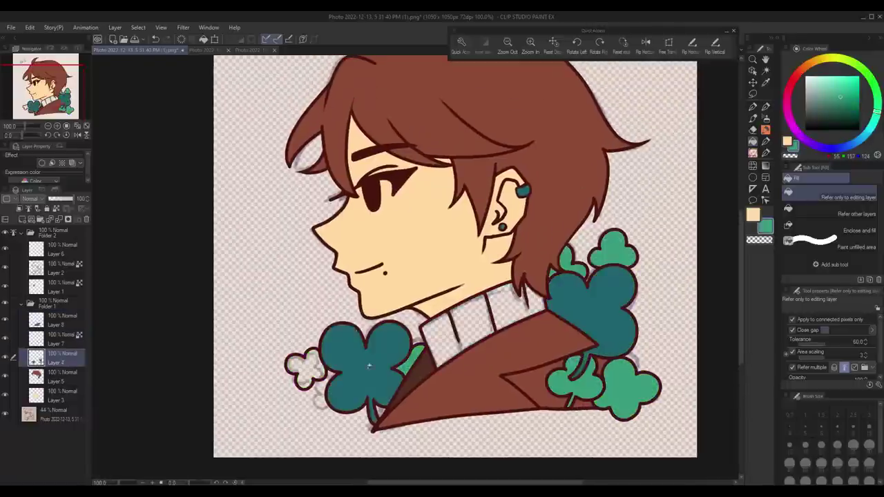
pyautogui.click(313, 361)
# Try dark brown on the collar, and undo the collar and small clover fills on Layer 4
pyautogui.click(470, 324)
pyautogui.hotkey('ctrl', 'z')
pyautogui.click(801, 70)
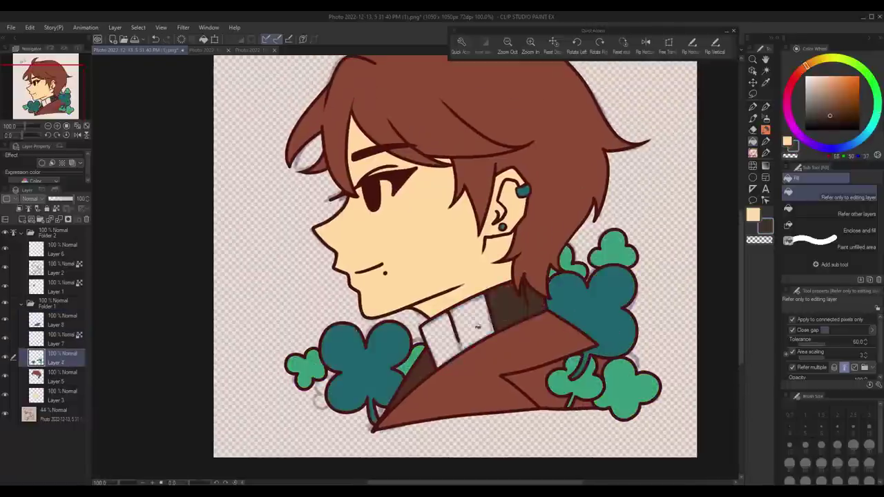
pyautogui.click(839, 101)
pyautogui.click(470, 325)
pyautogui.hotkey('ctrl', 'z')
pyautogui.hotkey('ctrl', 'z')
pyautogui.hotkey('ctrl', 'z')
pyautogui.hotkey('ctrl', 'z')
pyautogui.hotkey('ctrl', 'z')
pyautogui.hotkey('ctrl', 'z')
pyautogui.hotkey('ctrl', 'z')
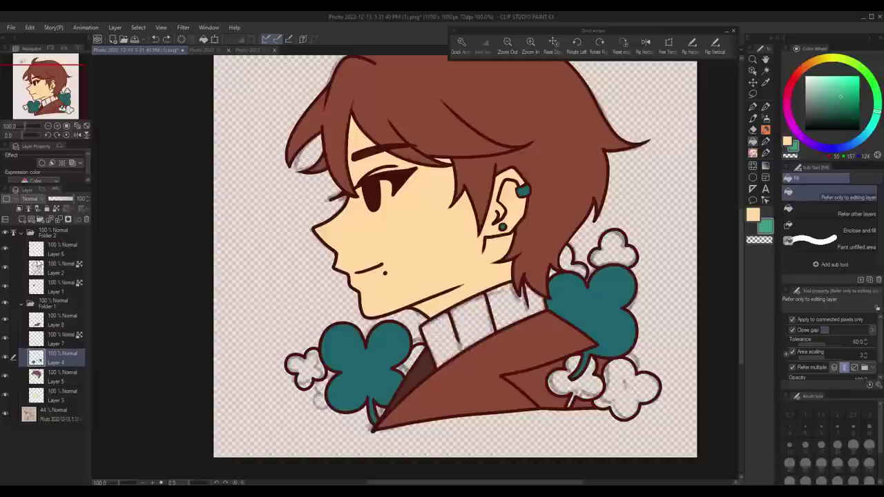
# Fill the small clovers, the lapel clover and the collar-side leaf with light teal green on Layer 7
pyautogui.click(62, 338)
pyautogui.click(310, 363)
pyautogui.click(411, 359)
pyautogui.click(612, 249)
pyautogui.click(572, 261)
pyautogui.click(573, 378)
pyautogui.click(625, 391)
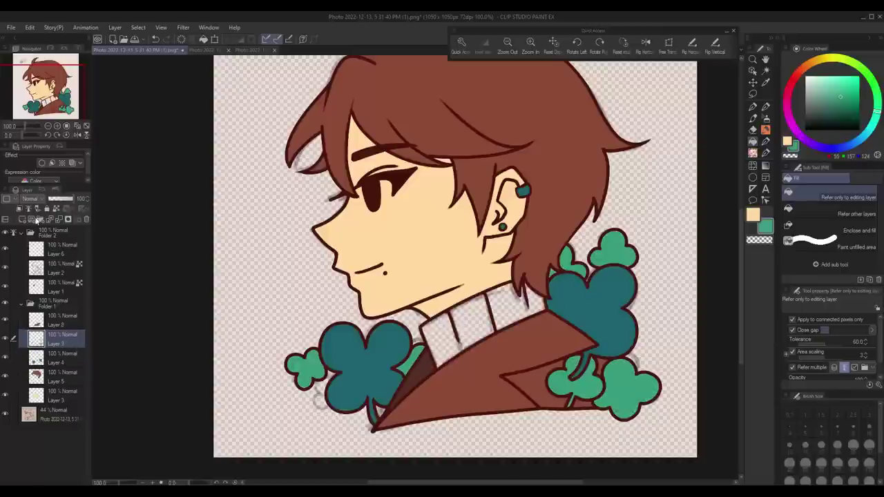
# Fill the turtleneck collar with the small clovers' light teal green on a new layer above Layer 7
pyautogui.hotkey('ctrl', 'shift', 'n')
pyautogui.keyDown('alt'); pyautogui.click(580, 297); pyautogui.keyUp('alt')
pyautogui.click(539, 306)
pyautogui.hotkey('ctrl', 'z')
pyautogui.keyDown('alt'); pyautogui.click(539, 304); pyautogui.keyUp('alt')
pyautogui.click(428, 351)
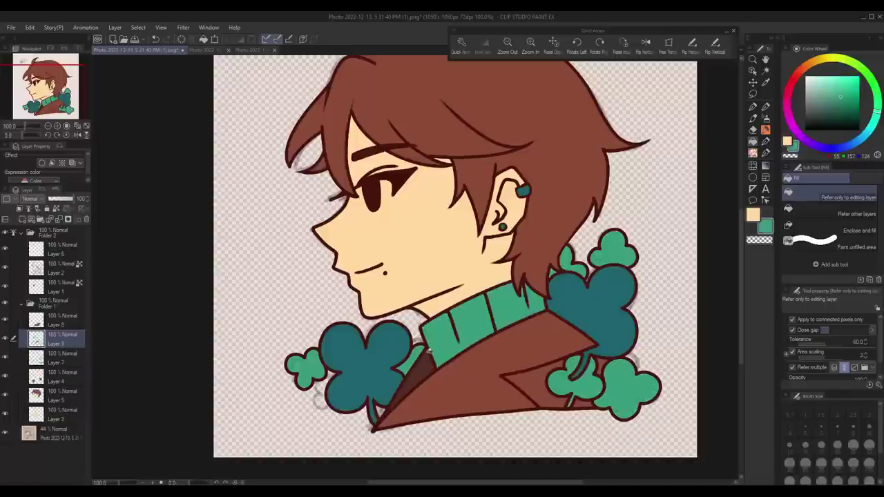
# Undo the collar and small clover fills, and refill both with a slightly bluer teal green on Layer 7
pyautogui.hotkey('ctrl', 'z')
pyautogui.hotkey('ctrl', 'z')
pyautogui.hotkey('ctrl', 'z')
pyautogui.hotkey('ctrl', 'z')
pyautogui.hotkey('ctrl', 'z')
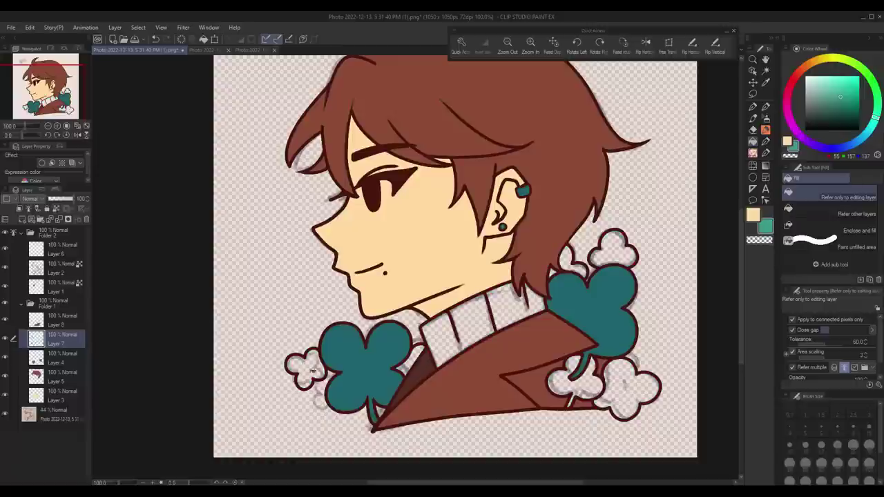
pyautogui.hotkey('ctrl', 'y')
pyautogui.hotkey('ctrl', 'y')
pyautogui.hotkey('ctrl', 'y')
pyautogui.hotkey('ctrl', 'y')
pyautogui.hotkey('ctrl', 'y')
pyautogui.hotkey('ctrl', 'y')
# Paint the lower iris teal green on Layer 1 and dot a white highlight in the eye on a new layer above it
pyautogui.scroll(2, 396, 440)
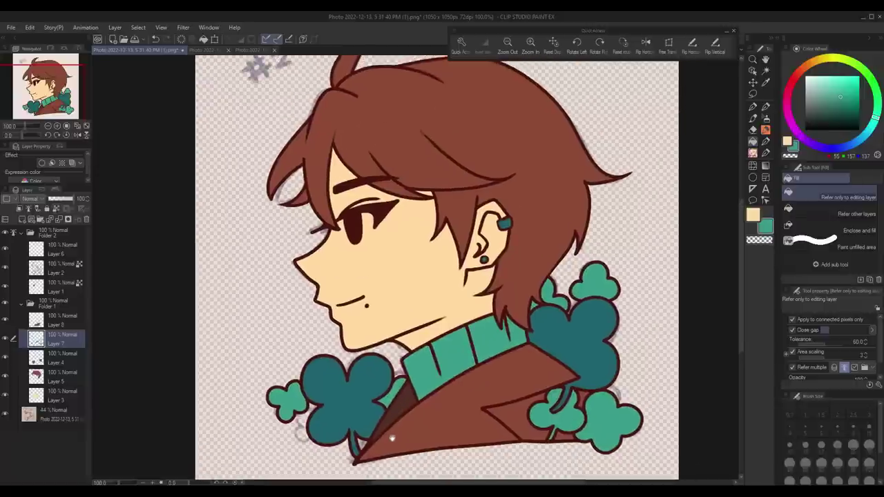
pyautogui.click(11, 321)
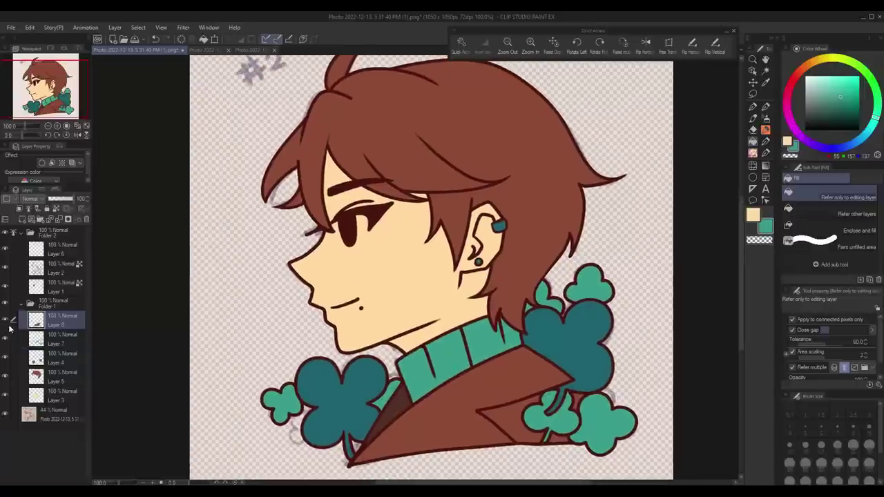
pyautogui.click(62, 249)
pyautogui.click(62, 286)
pyautogui.scroll(2, 298, 208)
pyautogui.press('p')
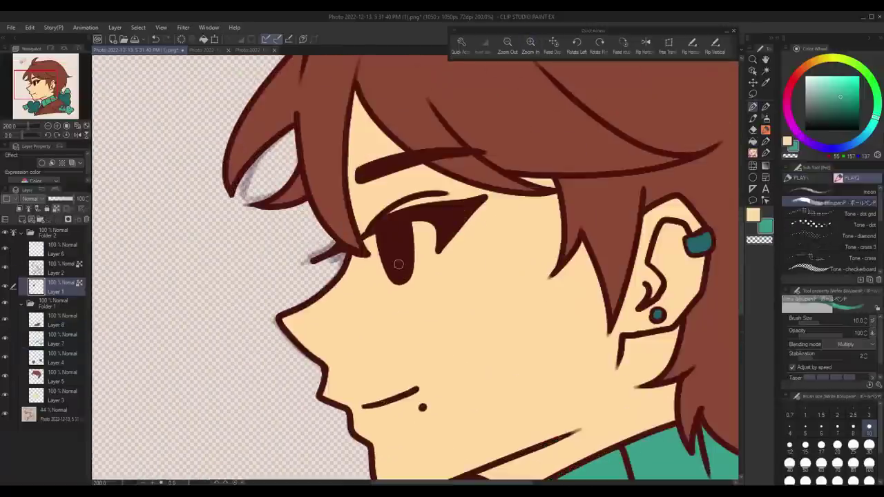
pyautogui.moveTo(391, 269)
pyautogui.mouseDown()
pyautogui.moveTo(404, 264)
pyautogui.moveTo(401, 277)
pyautogui.mouseUp()
pyautogui.hotkey('ctrl', 'shift', 'n')
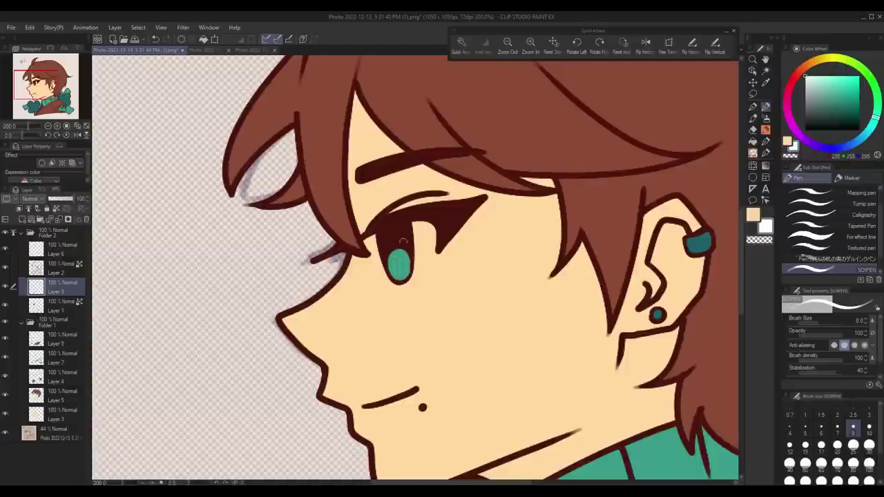
pyautogui.keyDown('alt'); pyautogui.click(399, 268); pyautogui.keyUp('alt')
# Try a small teal green three-leaf clover on the hair on Layer 9, and delete it
pyautogui.moveTo(414, 207); pyautogui.dragTo(280, 349)
pyautogui.moveTo(484, 158)
pyautogui.mouseDown()
pyautogui.moveTo(477, 196)
pyautogui.moveTo(454, 221)
pyautogui.mouseUp()
pyautogui.hotkey('ctrl', 'z')
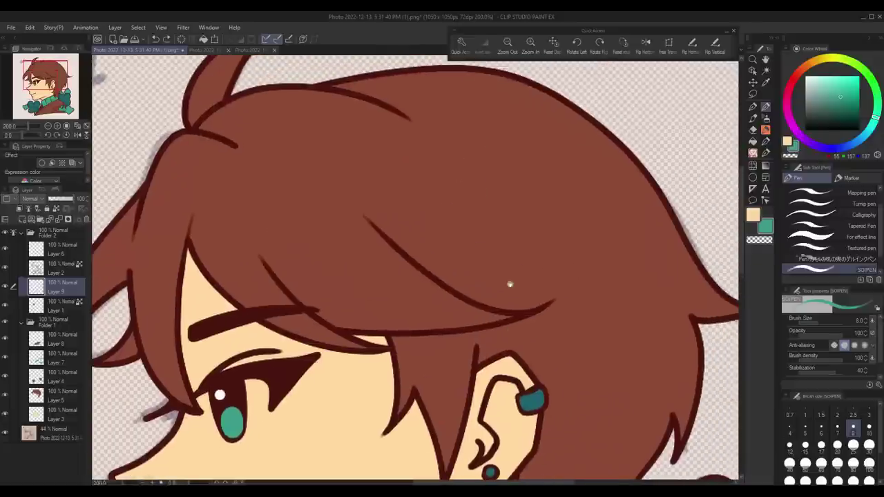
pyautogui.moveTo(476, 181)
pyautogui.mouseDown()
pyautogui.moveTo(473, 200)
pyautogui.moveTo(490, 195)
pyautogui.moveTo(483, 188)
pyautogui.moveTo(477, 222)
pyautogui.mouseUp()
pyautogui.hotkey('ctrl', 'z')
pyautogui.hotkey('ctrl', 'z')
pyautogui.click(754, 117)
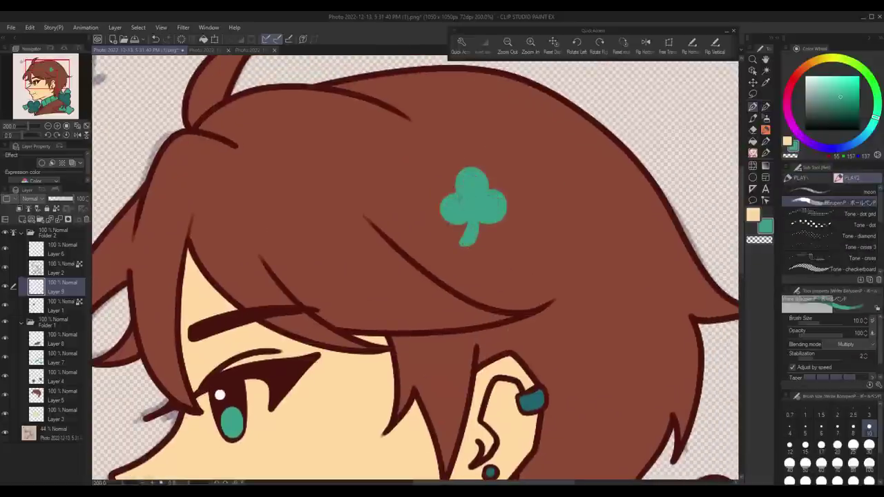
pyautogui.press('p')
pyautogui.press('Delete')
# Draw and fill two four-pointed teal green sparkles on the back of the hair on Layer 9
pyautogui.moveTo(477, 151)
pyautogui.mouseDown()
pyautogui.moveTo(459, 197)
pyautogui.moveTo(487, 204)
pyautogui.moveTo(503, 222)
pyautogui.mouseUp()
pyautogui.hotkey('ctrl', 'z')
pyautogui.click(753, 129)
pyautogui.click(487, 186)
pyautogui.moveTo(487, 187); pyautogui.dragTo(453, 201)
pyautogui.press('p')
pyautogui.moveTo(523, 146); pyautogui.dragTo(531, 195)
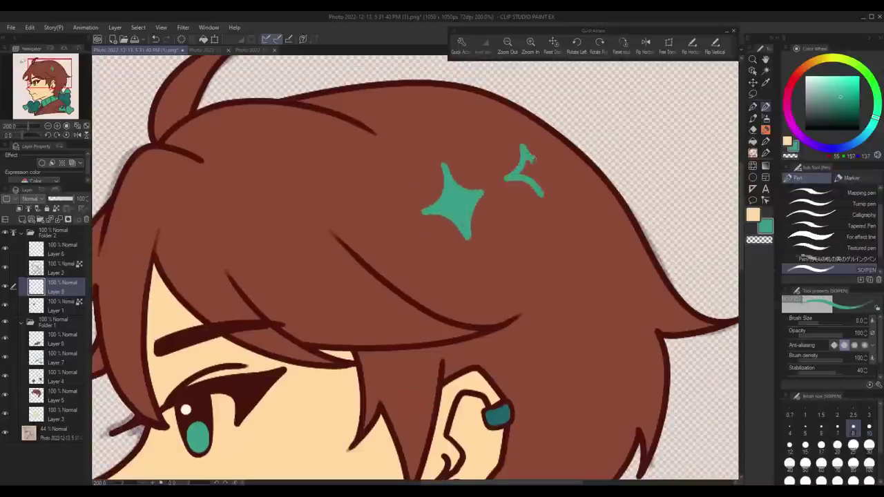
pyautogui.press('g')
pyautogui.click(532, 168)
# Add a smaller four-pointed teal green sparkle above the fringe on Layer 9
pyautogui.moveTo(549, 162)
pyautogui.mouseDown()
pyautogui.moveTo(532, 197)
pyautogui.moveTo(688, 148)
pyautogui.mouseUp()
pyautogui.press('p')
pyautogui.moveTo(370, 166)
pyautogui.mouseDown()
pyautogui.moveTo(366, 195)
pyautogui.moveTo(376, 221)
pyautogui.mouseUp()
pyautogui.moveTo(370, 198); pyautogui.dragTo(392, 185)
pyautogui.scroll(-5, 414, 269)
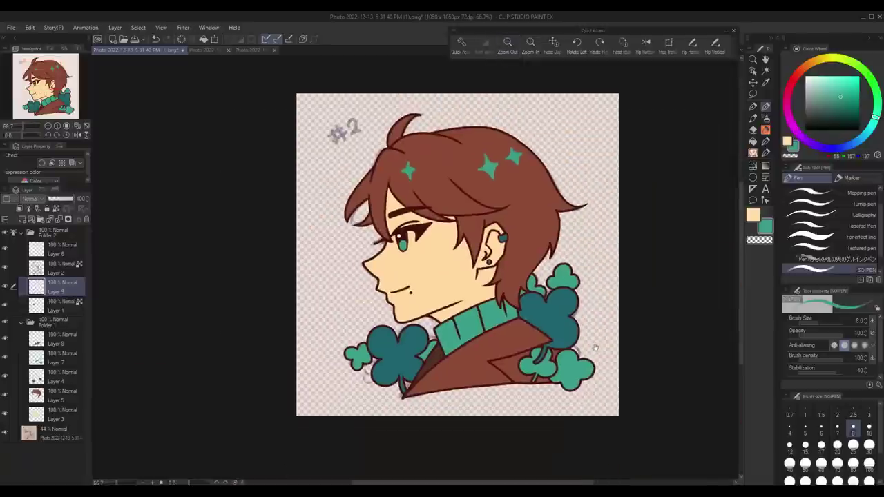
# Merge the jacket colours into Layer 5, lock its transparent pixels and recolour the hair and jacket warm orange-brown
pyautogui.scroll(5, 325, 197)
pyautogui.moveTo(69, 387); pyautogui.dragTo(7, 376)
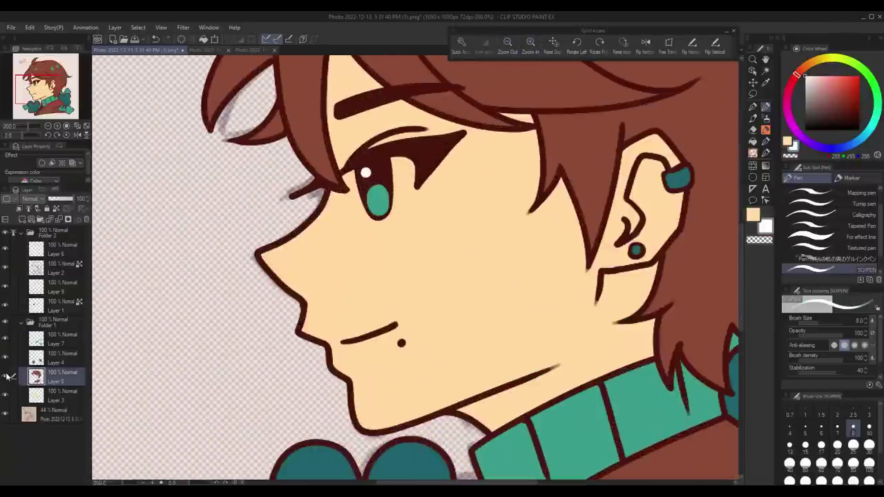
pyautogui.hotkey('ctrl', 'alt', '0')
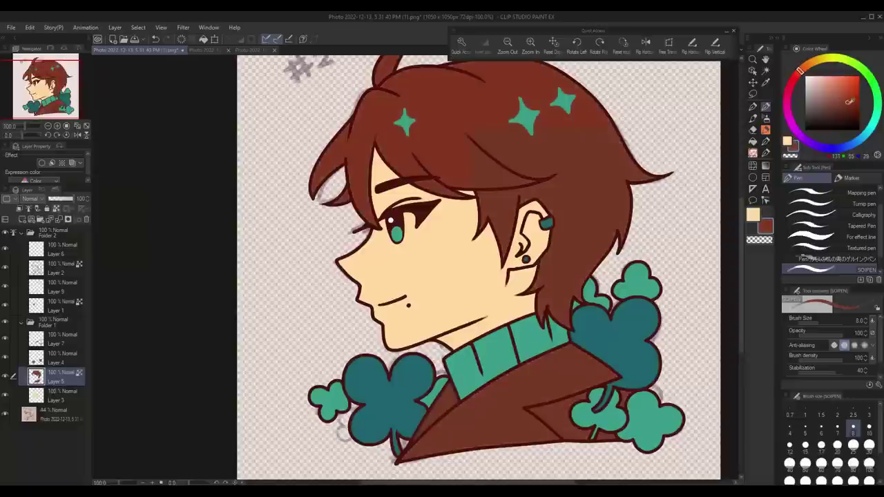
pyautogui.moveTo(850, 101); pyautogui.dragTo(850, 97)
# Paint the white of the eye on both sides of the iris on a new layer above Layer 5
pyautogui.click(58, 219)
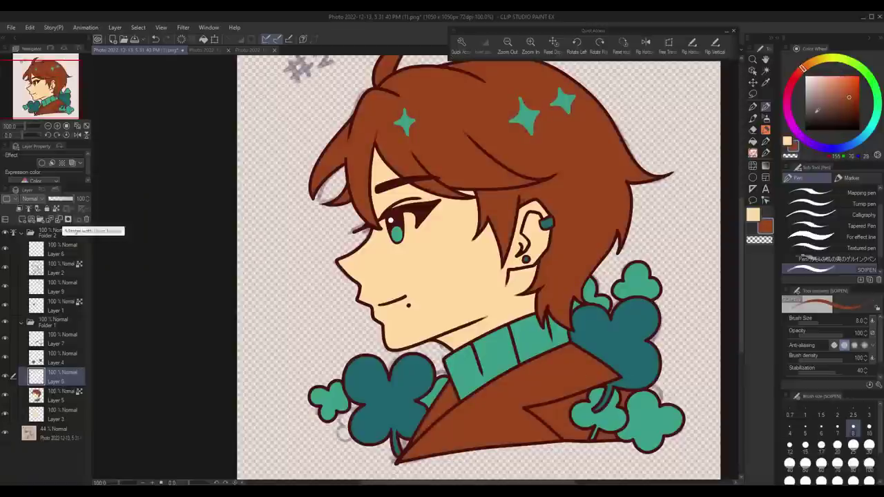
pyautogui.click(531, 41)
pyautogui.moveTo(401, 183)
pyautogui.mouseDown()
pyautogui.moveTo(402, 220)
pyautogui.moveTo(405, 192)
pyautogui.mouseUp()
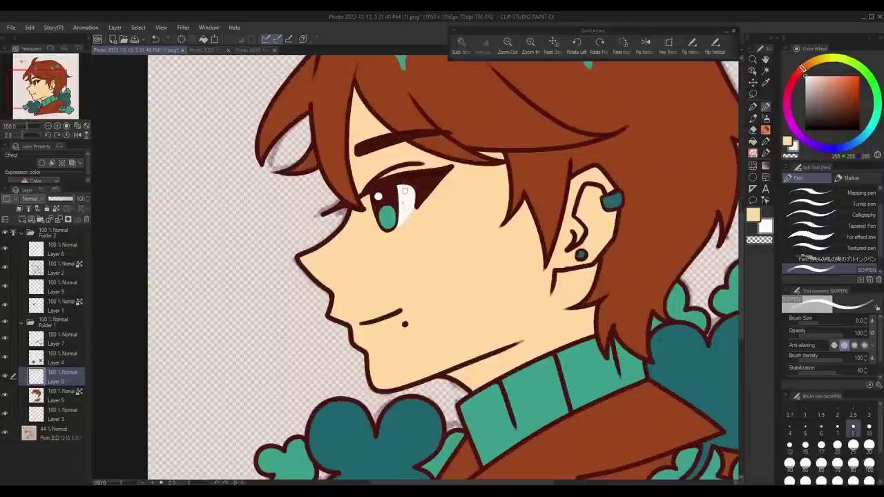
# Try a soft coral airbrush blush on the cheek on a new layer above Layer 3, and undo it
pyautogui.click(62, 287)
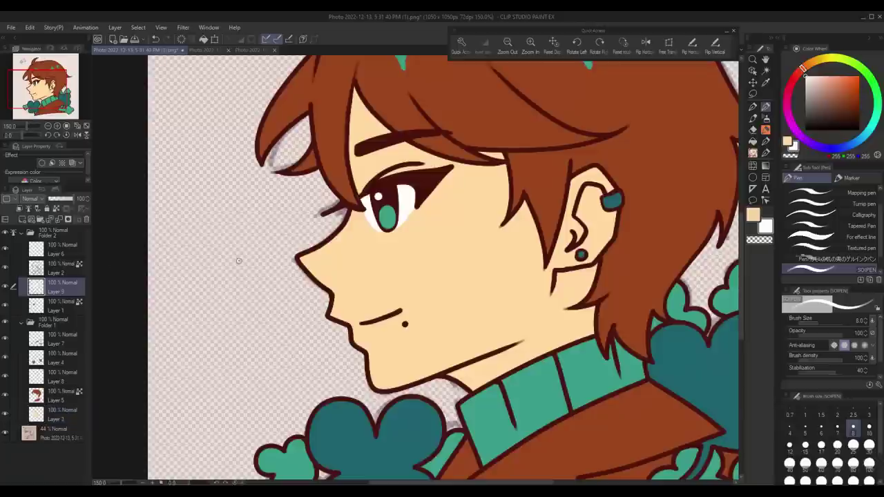
pyautogui.press('b')
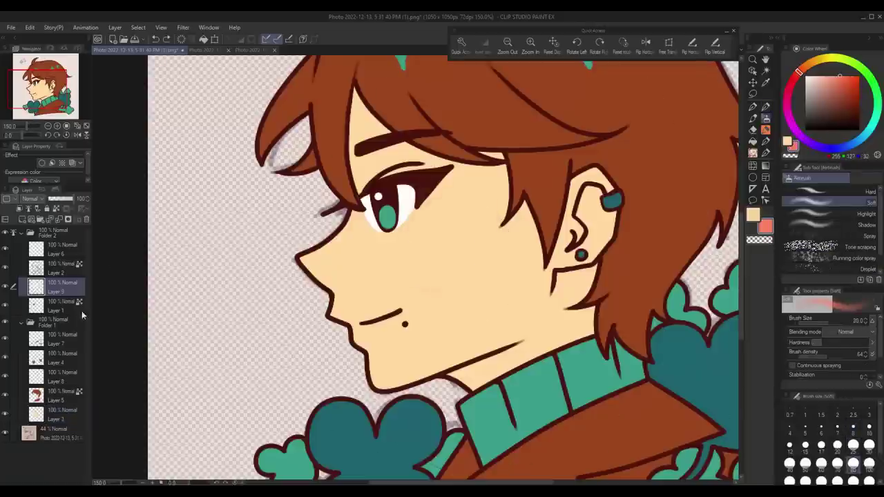
pyautogui.click(62, 373)
pyautogui.click(62, 415)
pyautogui.click(50, 220)
pyautogui.moveTo(436, 242); pyautogui.dragTo(483, 228)
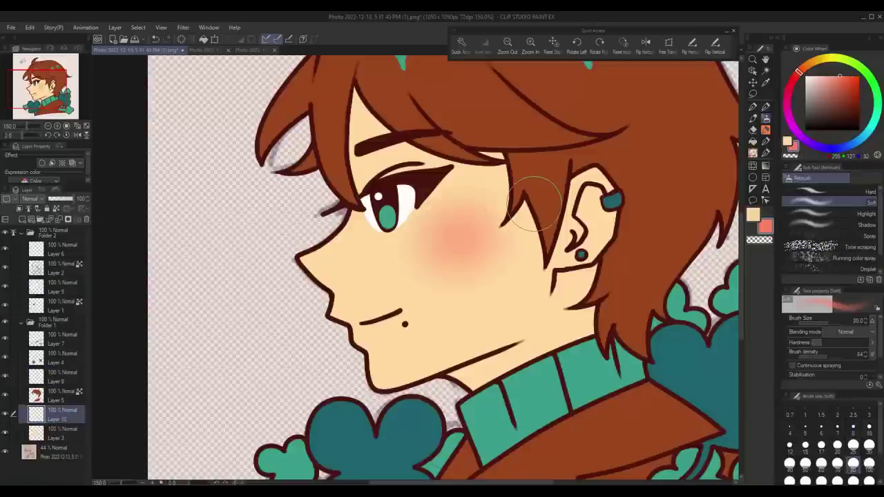
pyautogui.hotkey('ctrl', 'z')
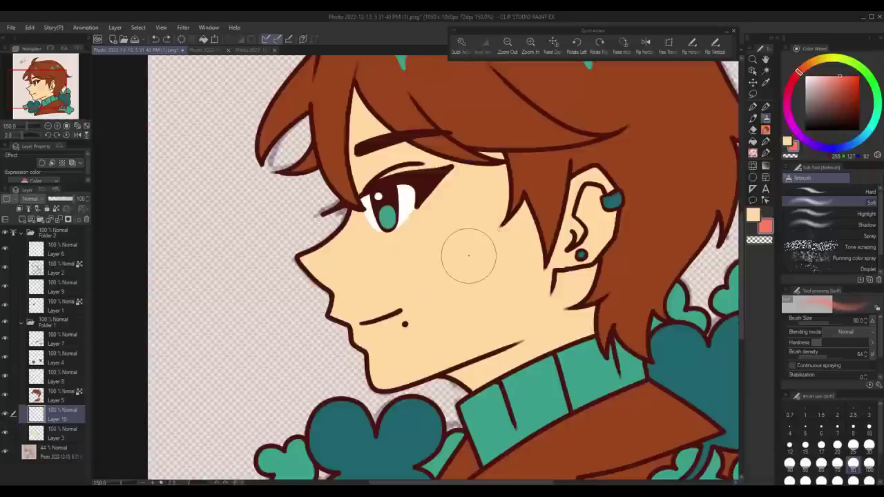
# Remove the airbrush layer, try short coral pen strokes as blush on the cheek, and undo them
pyautogui.press('p')
pyautogui.hotkey('ctrl', 'z')
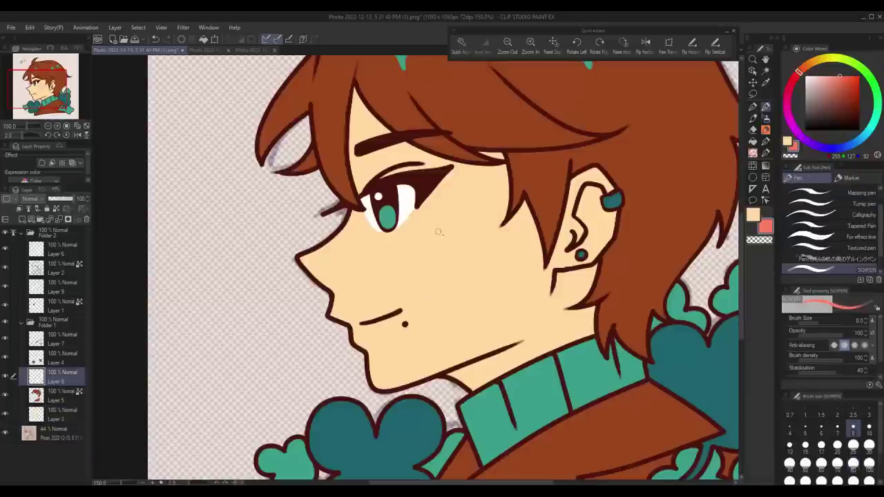
pyautogui.hotkey('ctrl', 'z')
pyautogui.scroll(-5, 428, 411)
pyautogui.scroll(5, 540, 121)
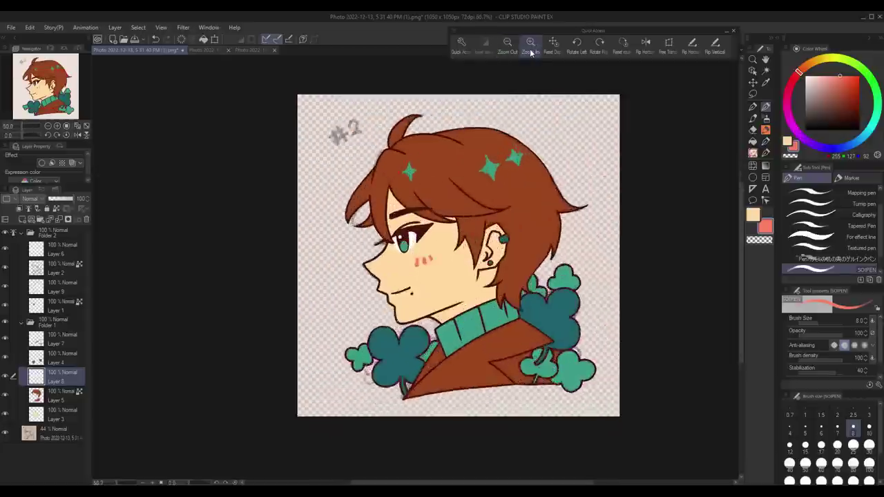
pyautogui.hotkey('ctrl', 'z')
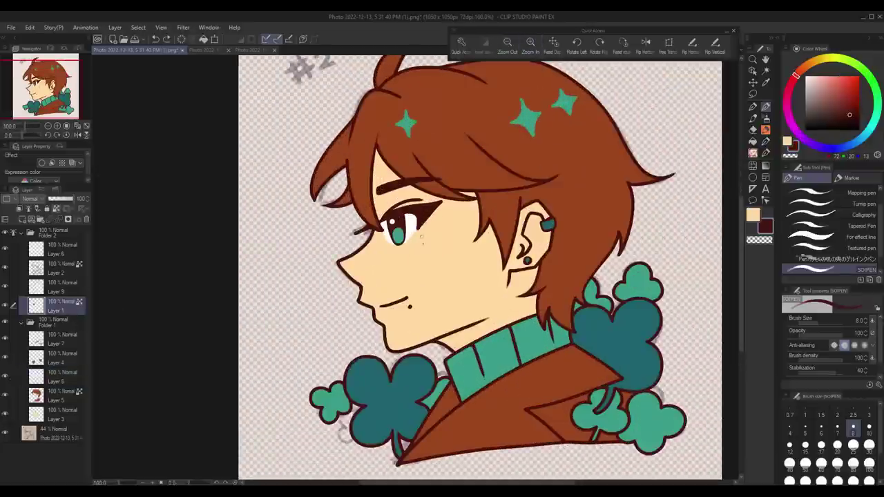
# Replace a dark maroon cheek-line attempt with short coral blush lines on the cheek and beside the eye on Layer 9
pyautogui.click(62, 266)
pyautogui.moveTo(416, 253); pyautogui.dragTo(414, 264)
pyautogui.moveTo(424, 250); pyautogui.dragTo(422, 262)
pyautogui.moveTo(433, 247); pyautogui.dragTo(431, 259)
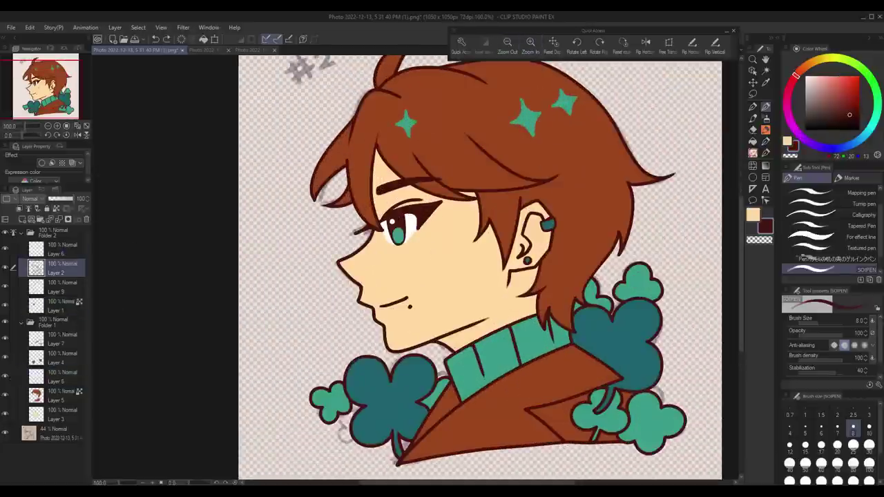
pyautogui.hotkey('ctrl', 'z')
pyautogui.hotkey('ctrl', 'z')
pyautogui.hotkey('ctrl', 'z')
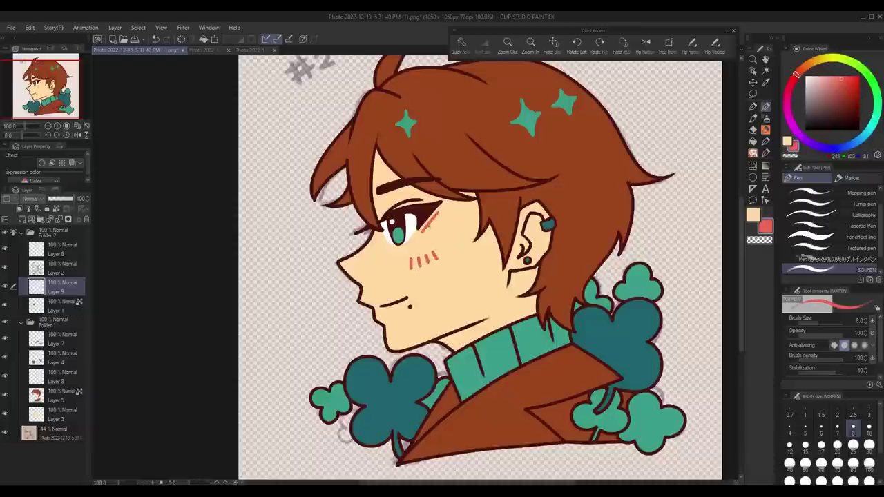
# Save the artwork under a new name as a PNG file called "pin"
pyautogui.hotkey('ctrl', '0')
pyautogui.hotkey('ctrl', 'shift', 's')
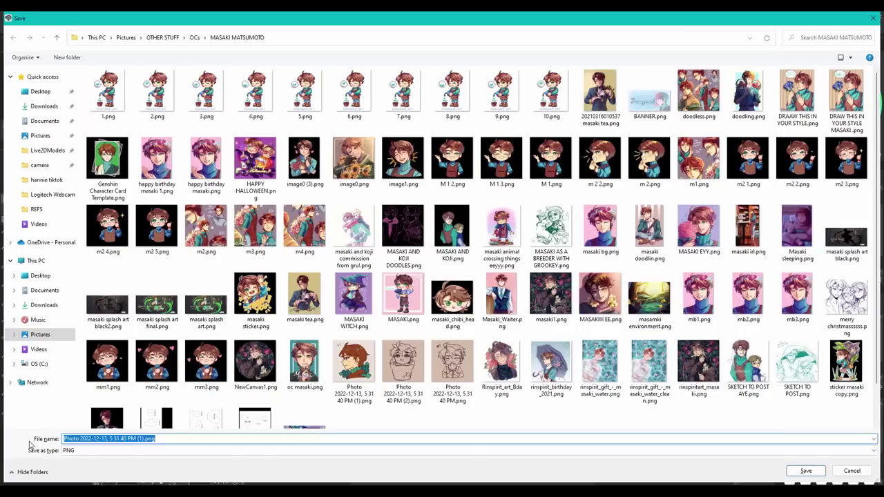
pyautogui.write('pin')
pyautogui.press('Return')
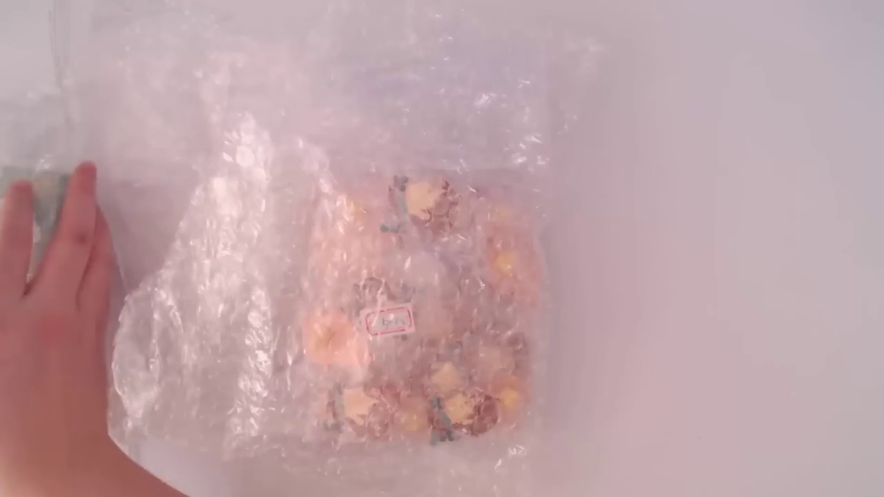